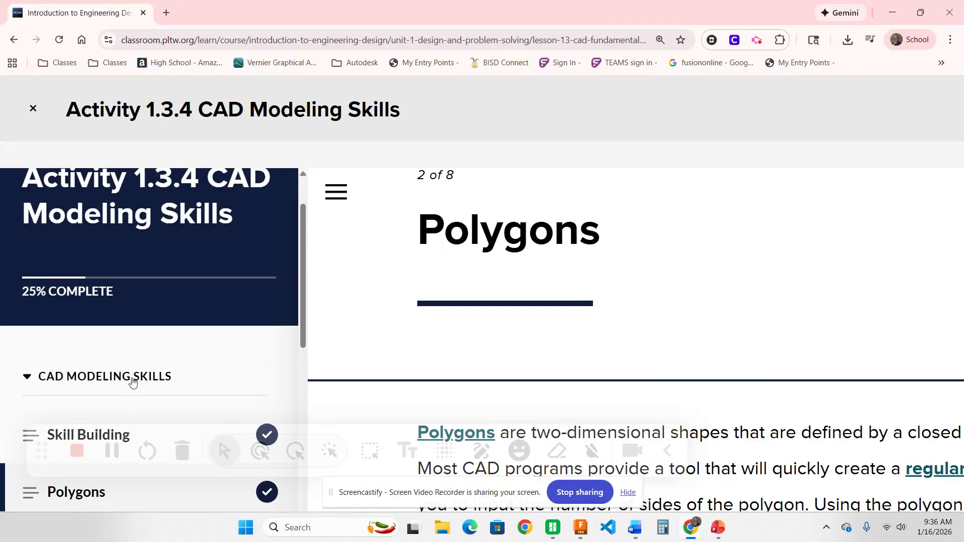
# - Read the Skill Building page of Activity 1.3.4, including the More Sketch Tools instructions for the folder, design, component and rectangle
pyautogui.scroll(-4, 436, 353)
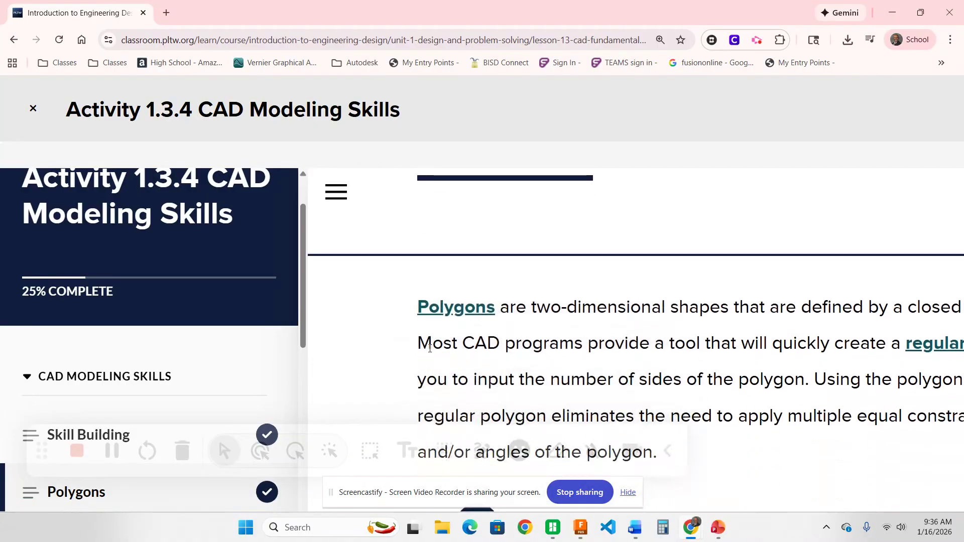
pyautogui.scroll(3, 424, 382)
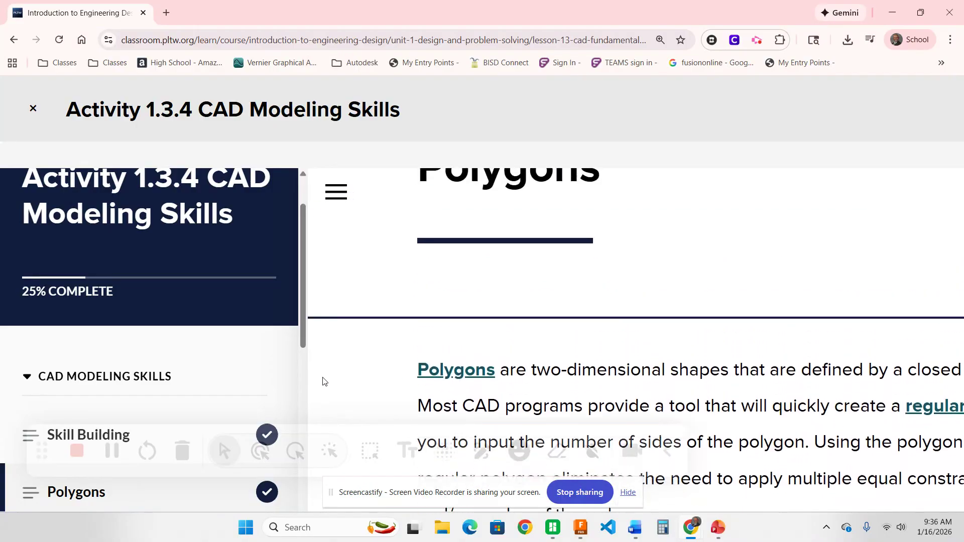
pyautogui.scroll(4, 416, 312)
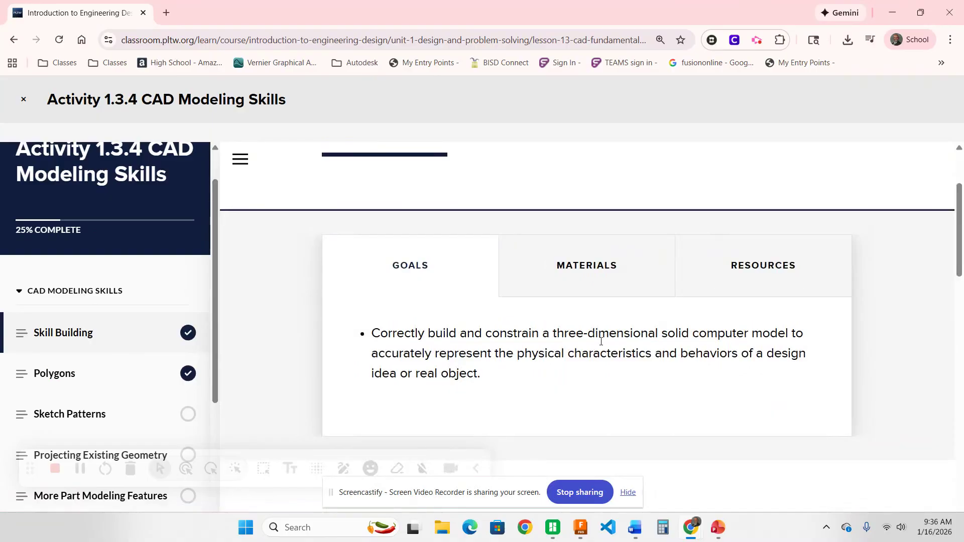
pyautogui.scroll(-1, 575, 339)
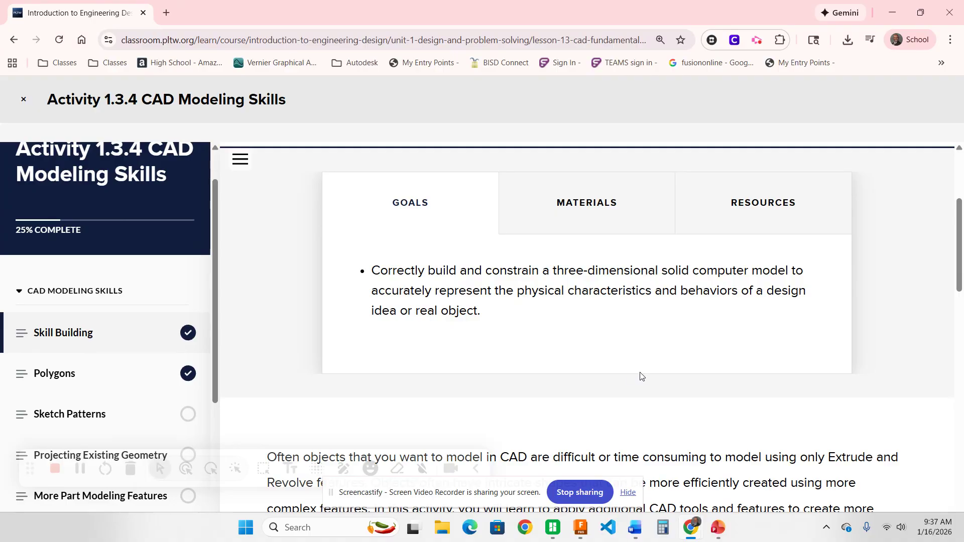
pyautogui.scroll(-8, 472, 317)
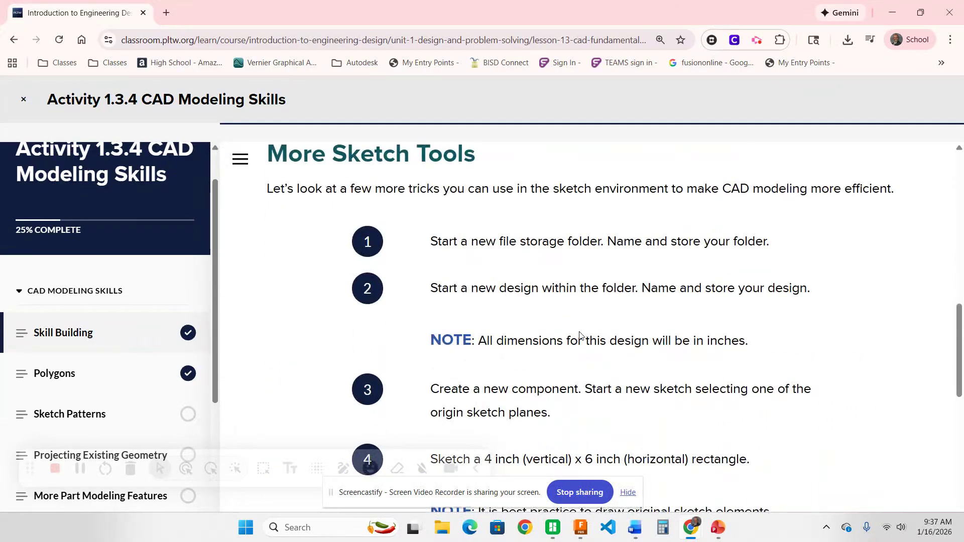
pyautogui.scroll(1, 579, 335)
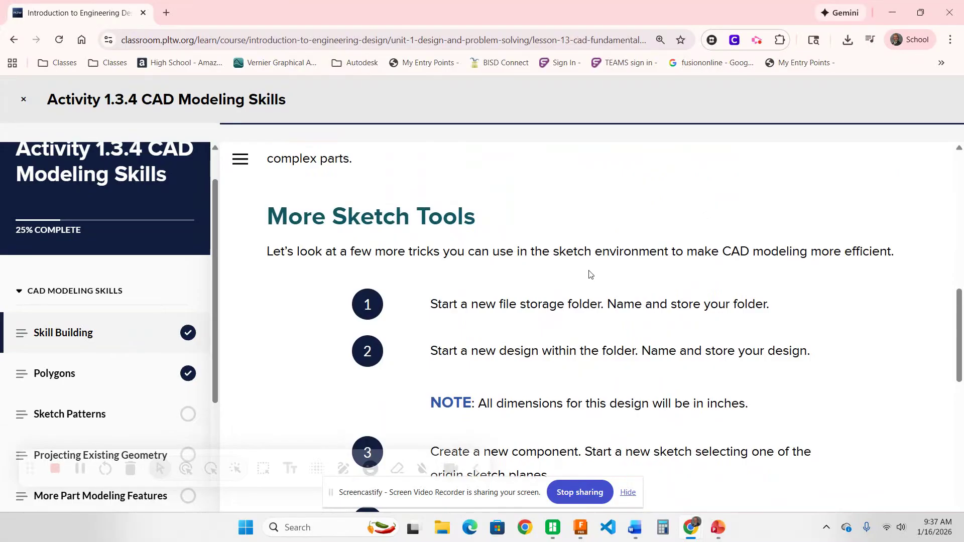
pyautogui.scroll(-6, 605, 289)
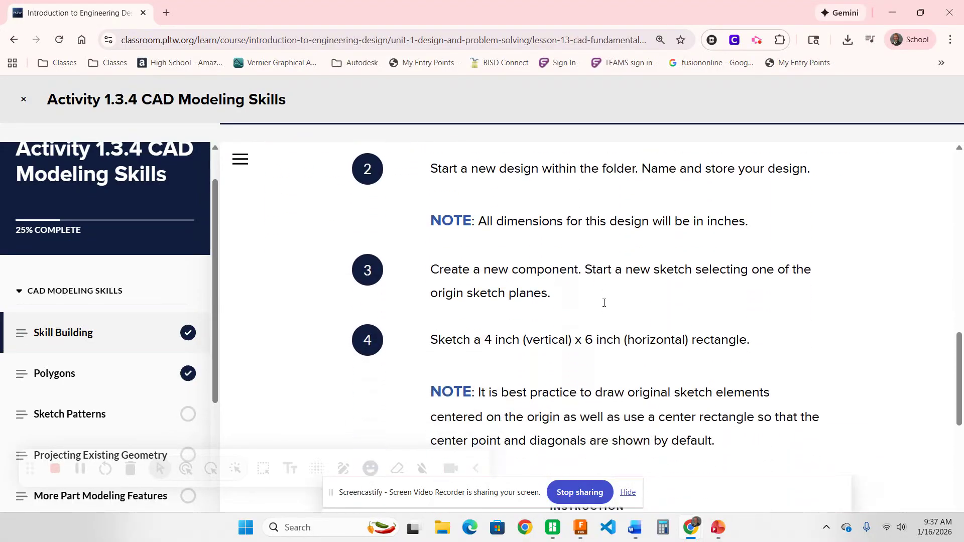
pyautogui.scroll(-4, 598, 331)
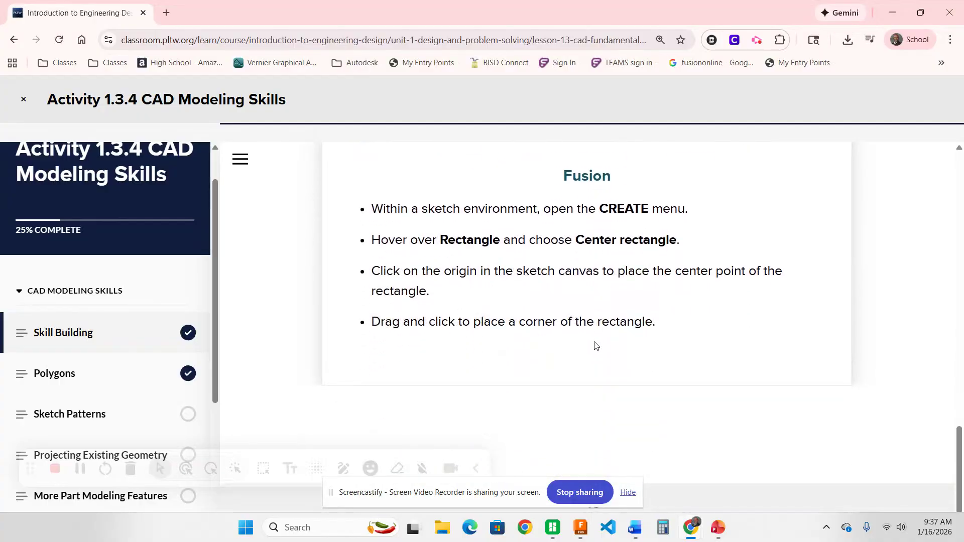
pyautogui.scroll(2, 598, 351)
pyautogui.scroll(7, 598, 364)
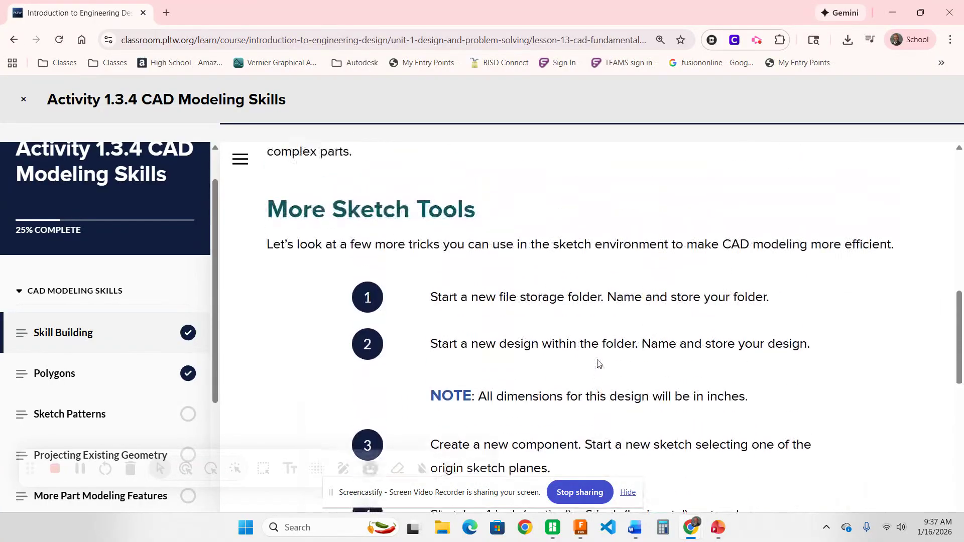
pyautogui.scroll(-1, 600, 361)
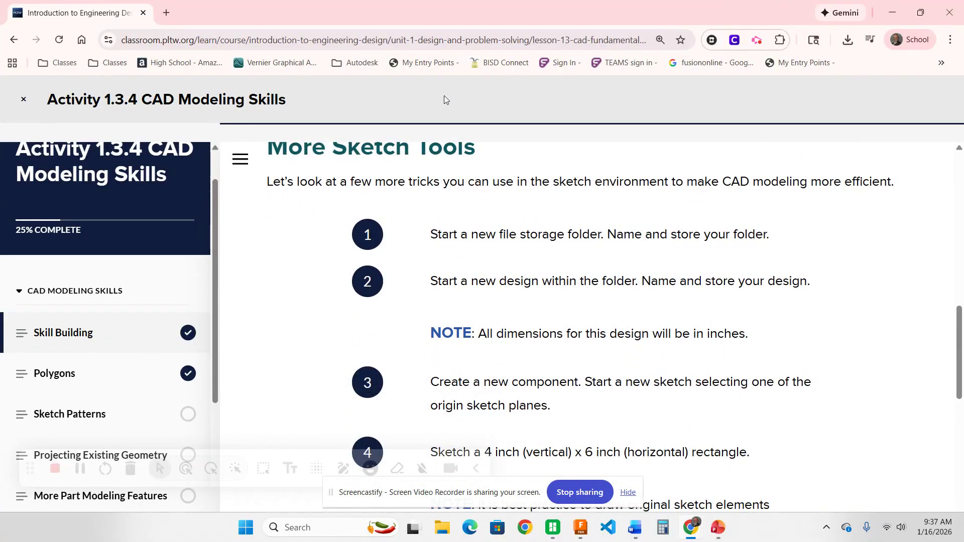
# - Switch to Autodesk Fusion and begin saving the untitled design under the name Modeling Skills
pyautogui.doubleClick(489, 19)
pyautogui.moveTo(474, 24); pyautogui.dragTo(0, 65)
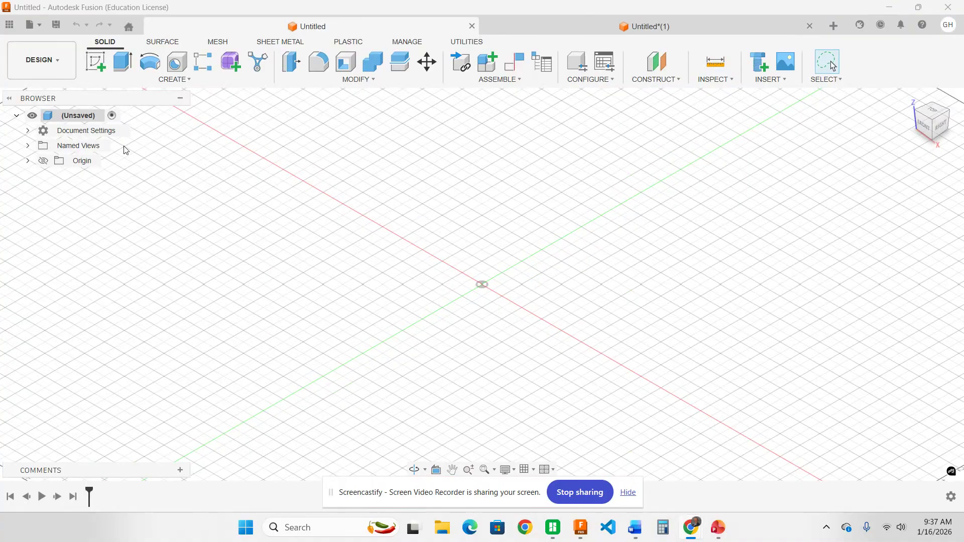
pyautogui.click(29, 25)
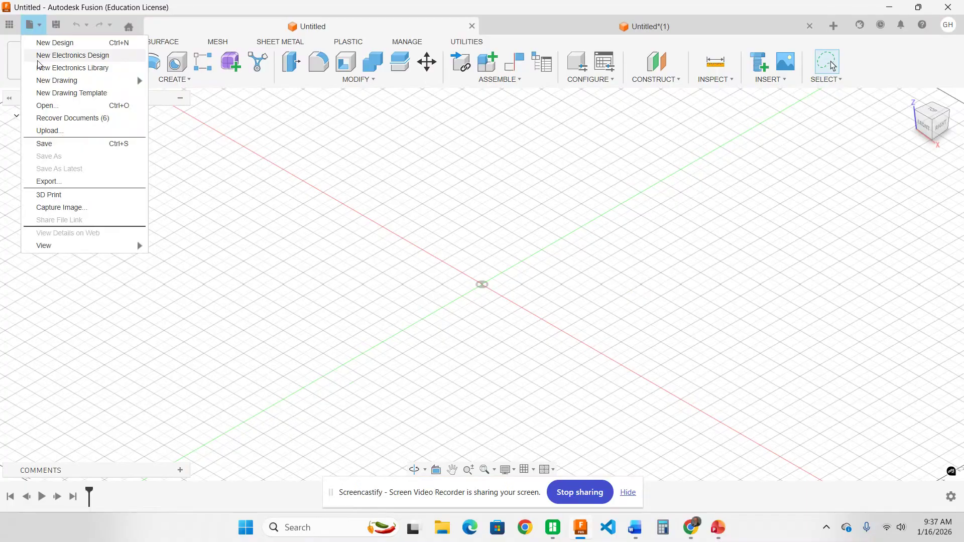
pyautogui.click(249, 172)
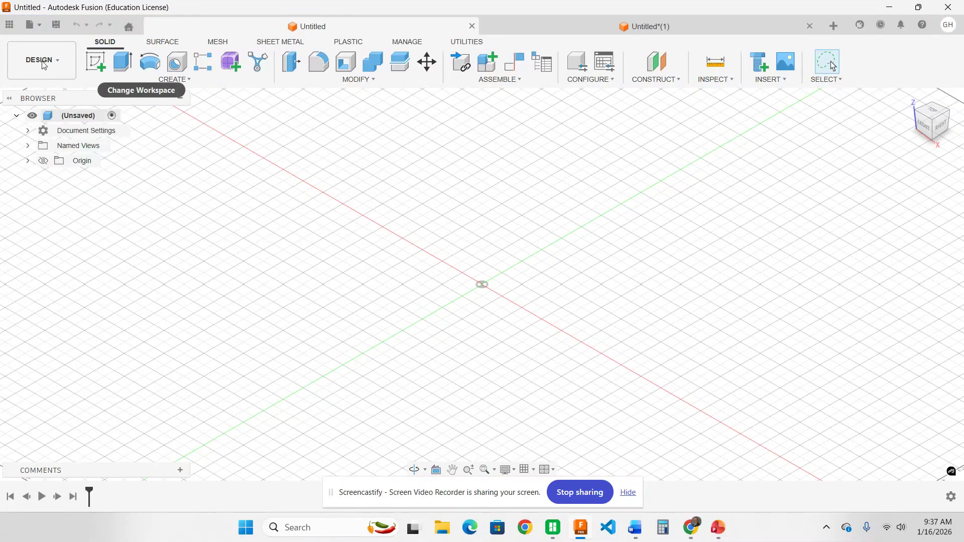
pyautogui.click(56, 25)
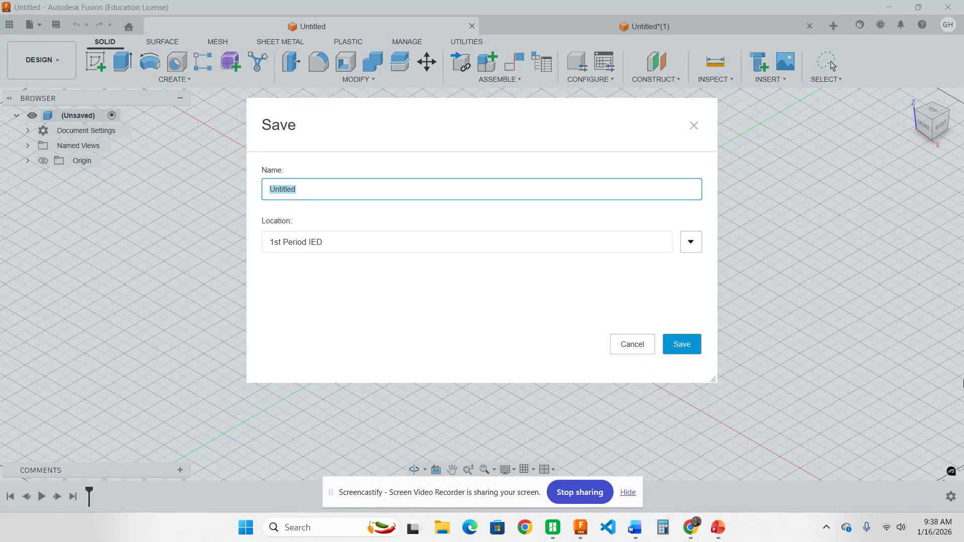
pyautogui.write('Modeling Skills')
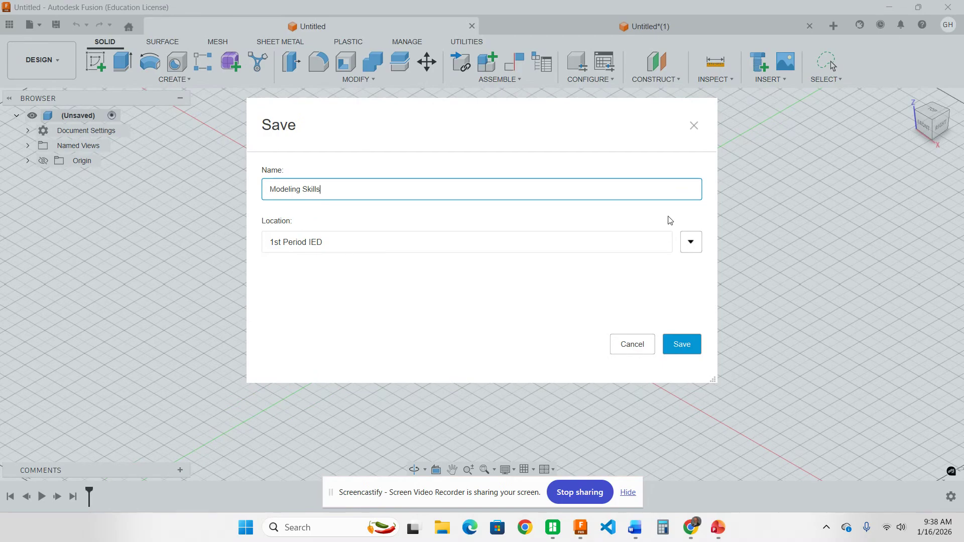
# - Set the save location to the 1.3 folder inside the teacher's own folder in the 1st Period IED project
pyautogui.click(698, 243)
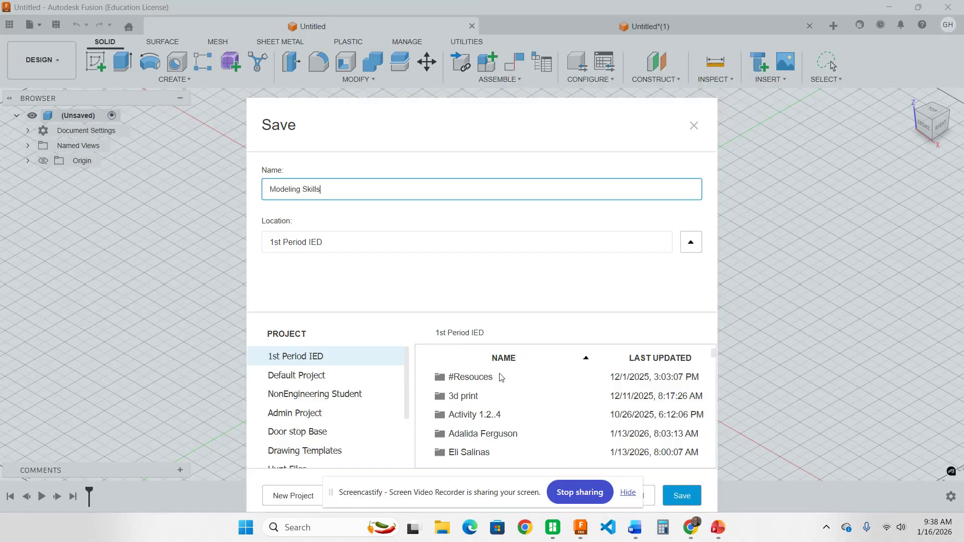
pyautogui.scroll(-1, 487, 407)
pyautogui.scroll(-1, 485, 407)
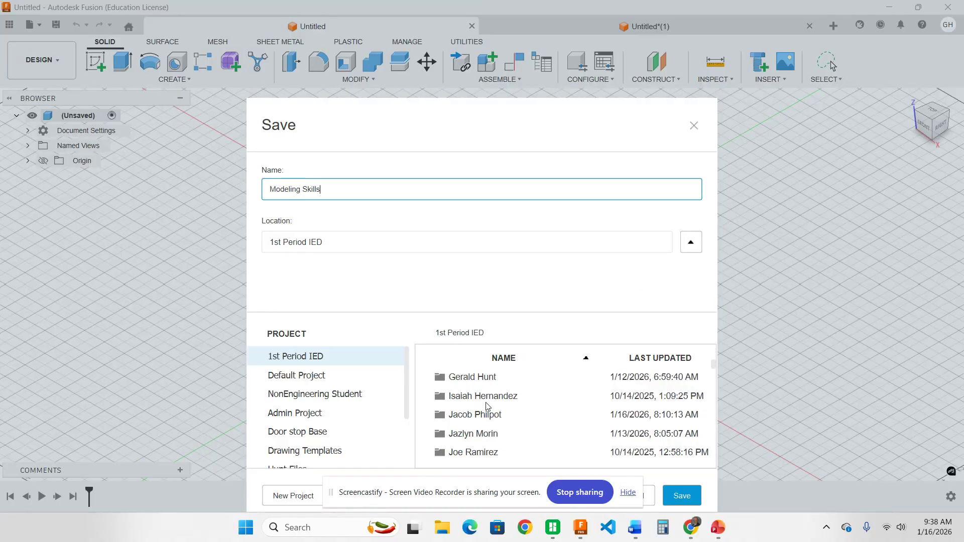
pyautogui.doubleClick(482, 380)
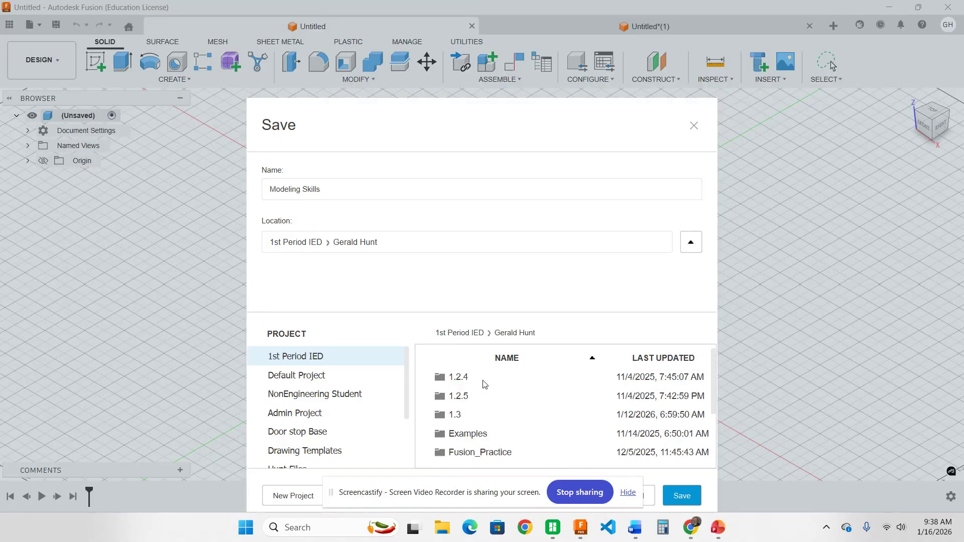
pyautogui.doubleClick(470, 415)
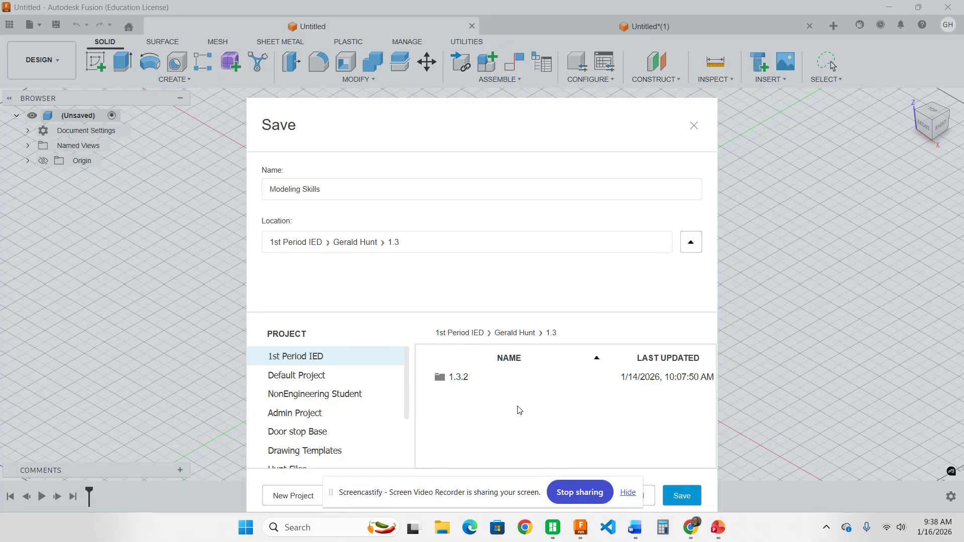
# - Create a folder named 1.3.4 inside the 1.3 folder and save the design in it
pyautogui.scroll(-1, 409, 431)
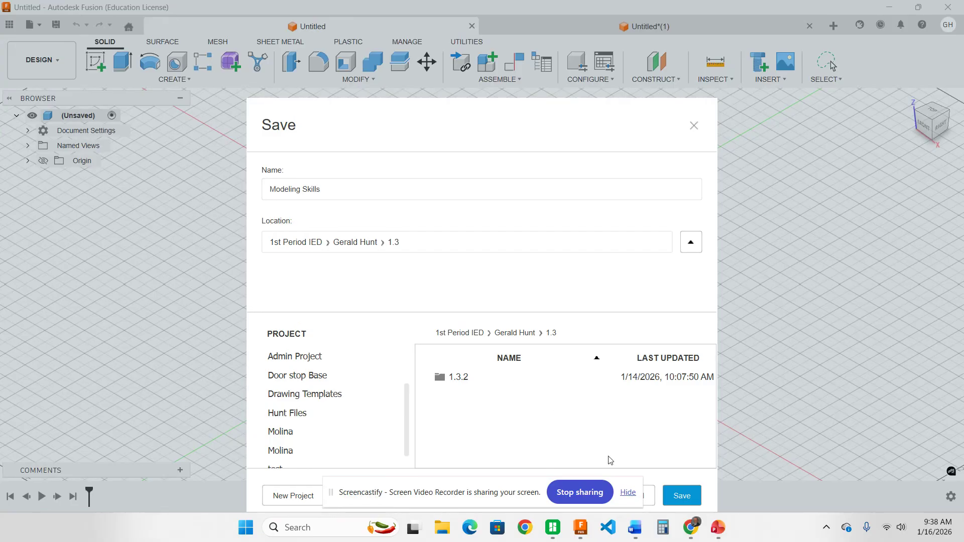
pyautogui.moveTo(570, 116); pyautogui.dragTo(580, 59)
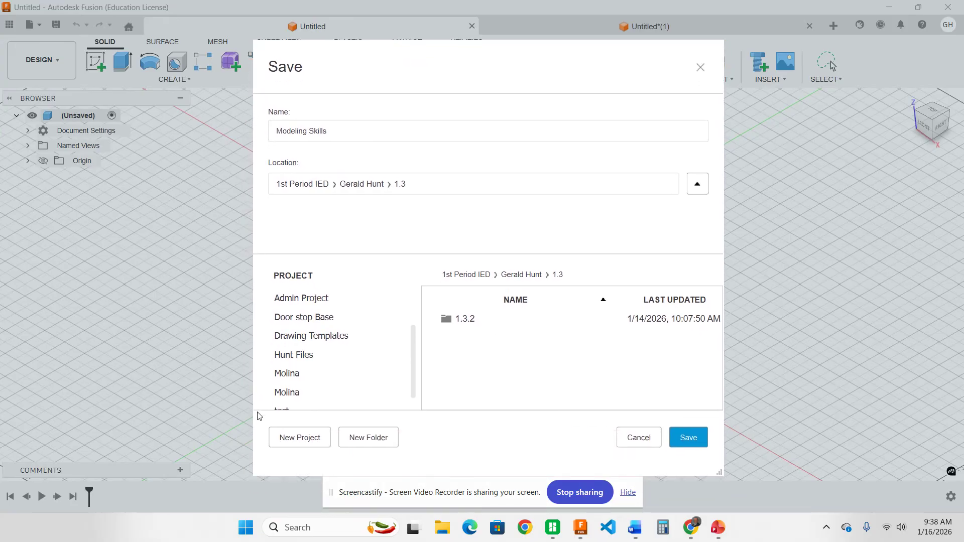
pyautogui.click(379, 440)
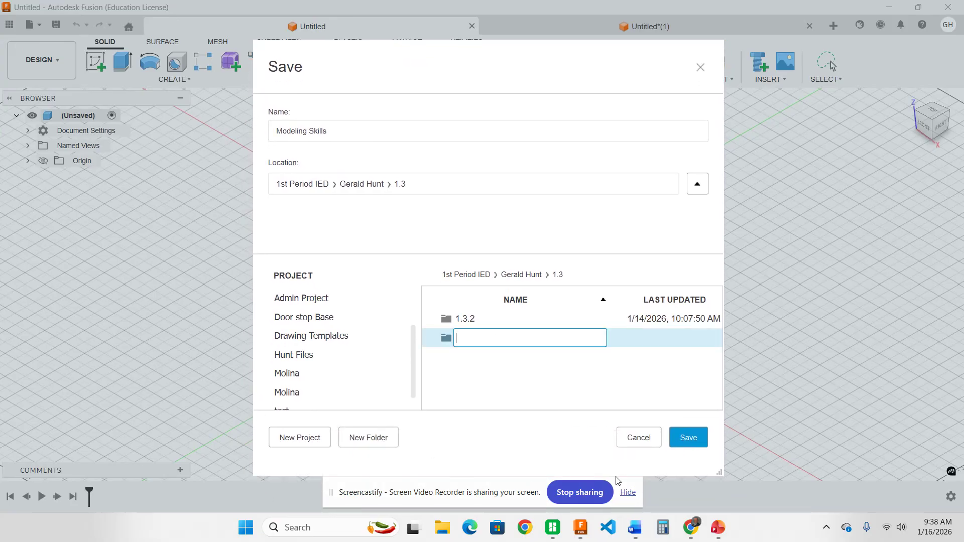
pyautogui.write('1.3.4')
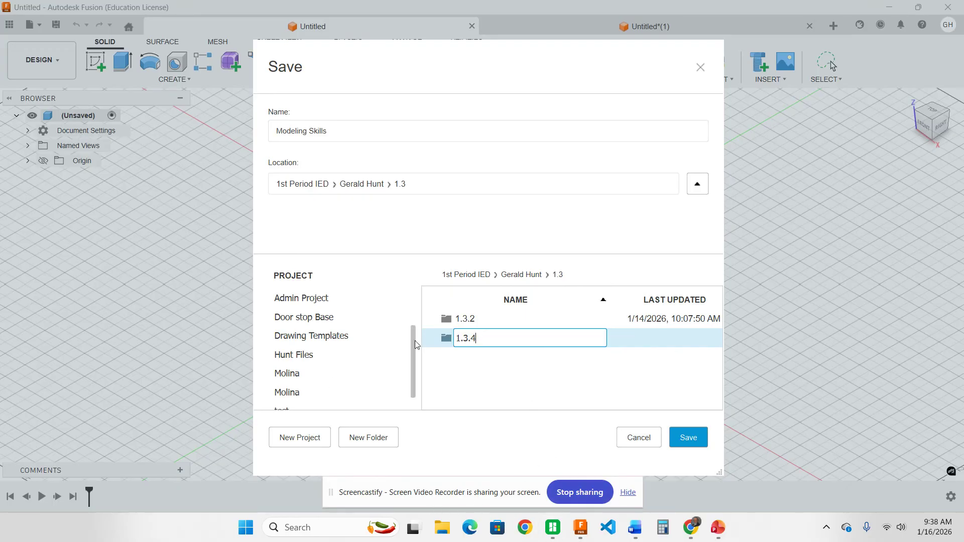
pyautogui.click(635, 339)
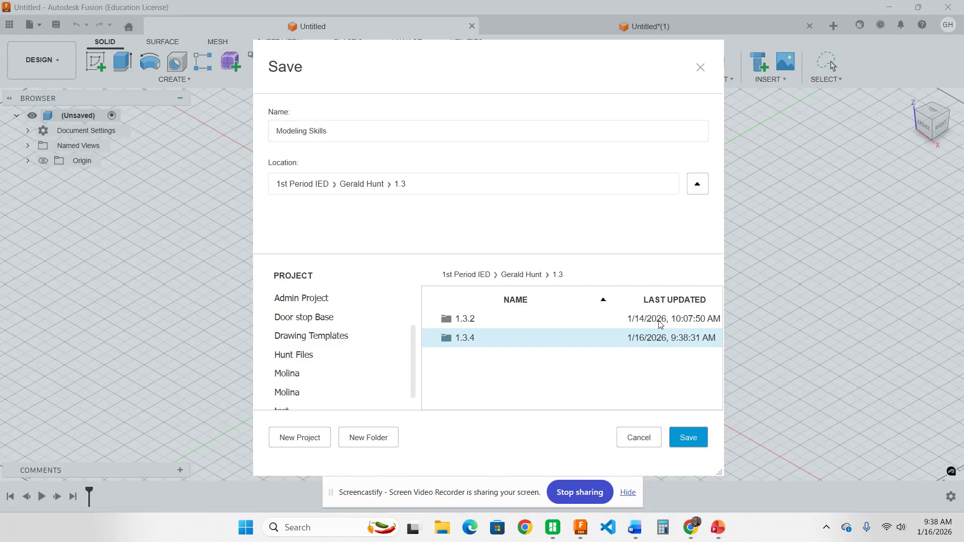
pyautogui.doubleClick(561, 344)
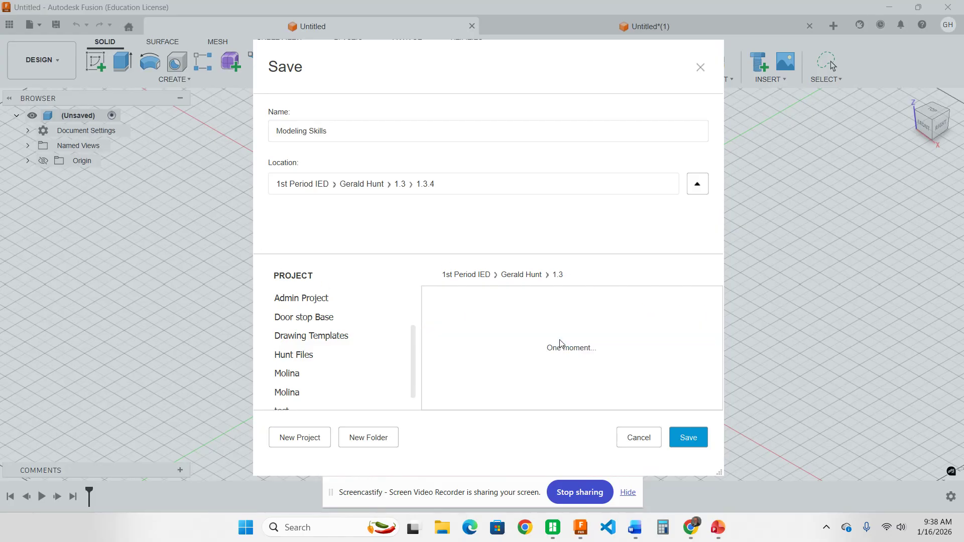
pyautogui.click(699, 439)
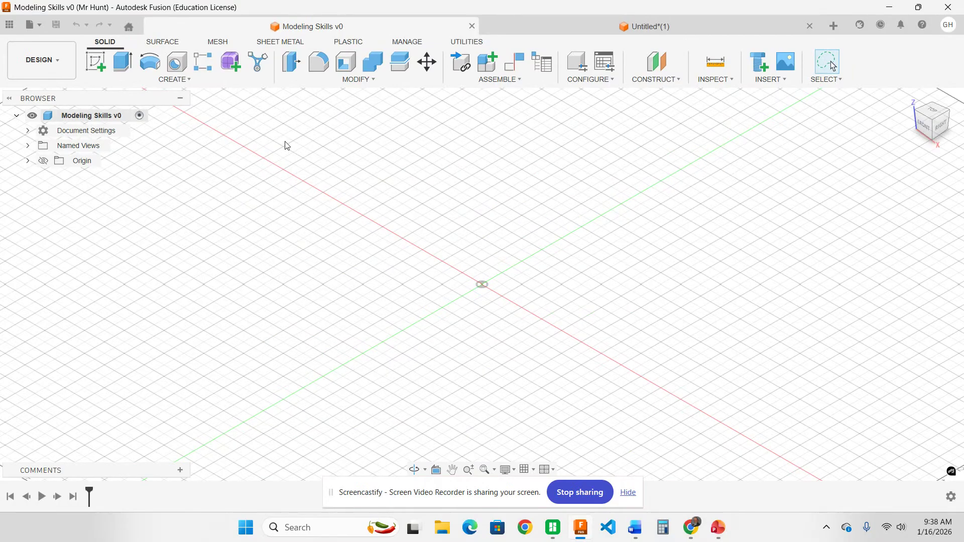
# - Create and activate a new internal component with a name beginning "Constraining Geometric Sh" under the Modeling Skills design
pyautogui.click(182, 82)
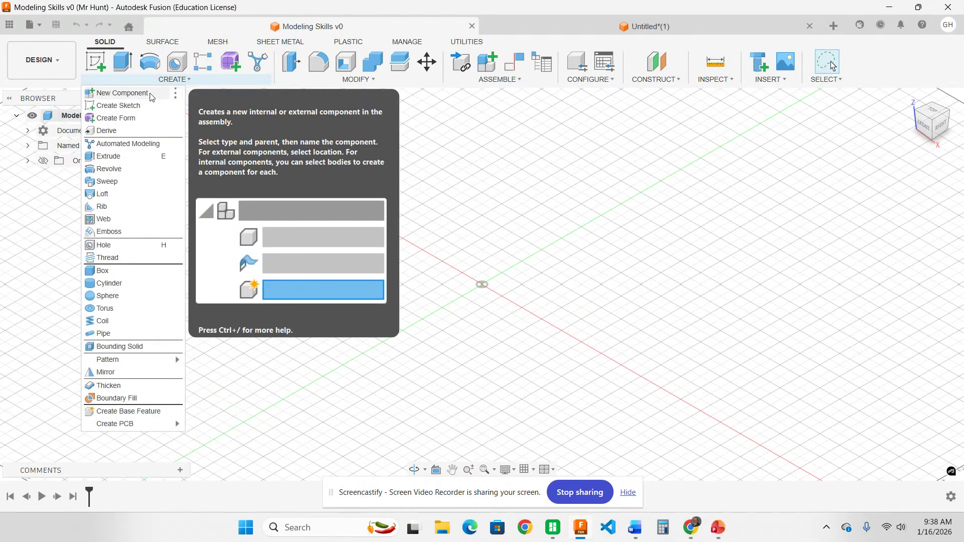
pyautogui.click(151, 95)
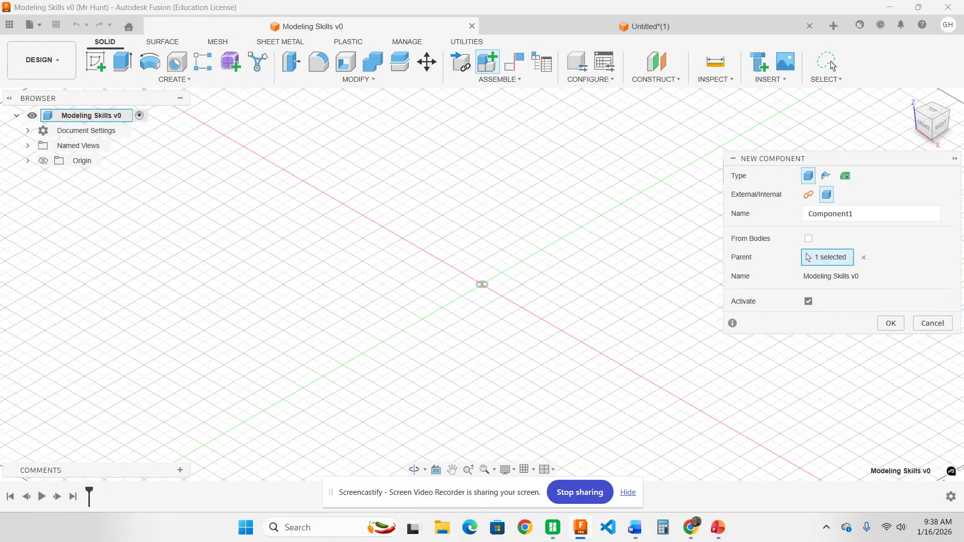
pyautogui.click(880, 214)
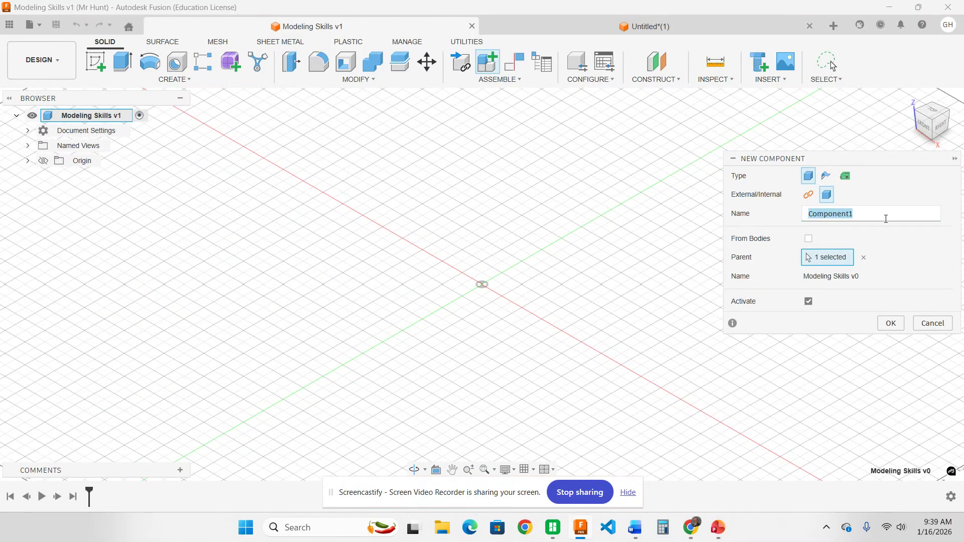
pyautogui.write('Constraining Gem')
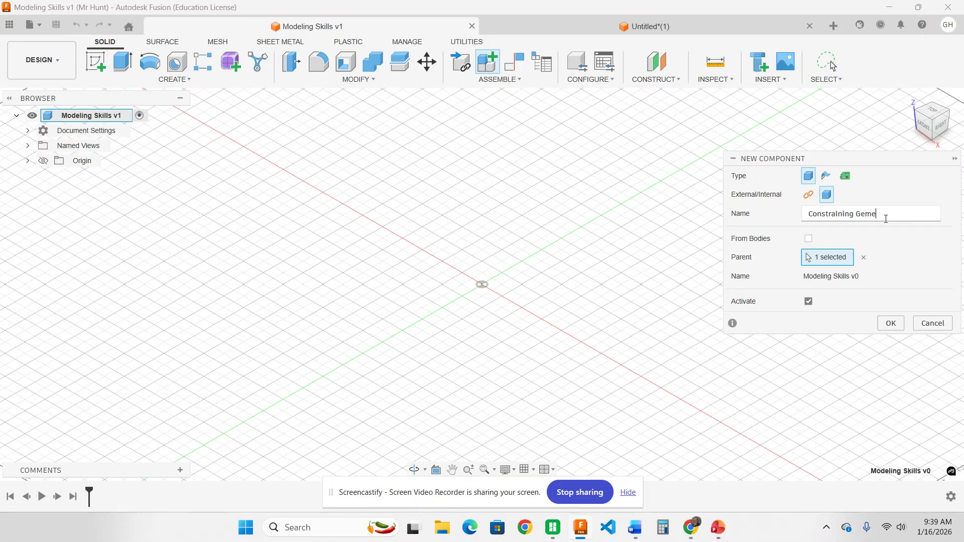
pyautogui.write('e')
pyautogui.press('BackSpace')
pyautogui.press('BackSpace')
pyautogui.write('ometri')
pyautogui.click(890, 323)
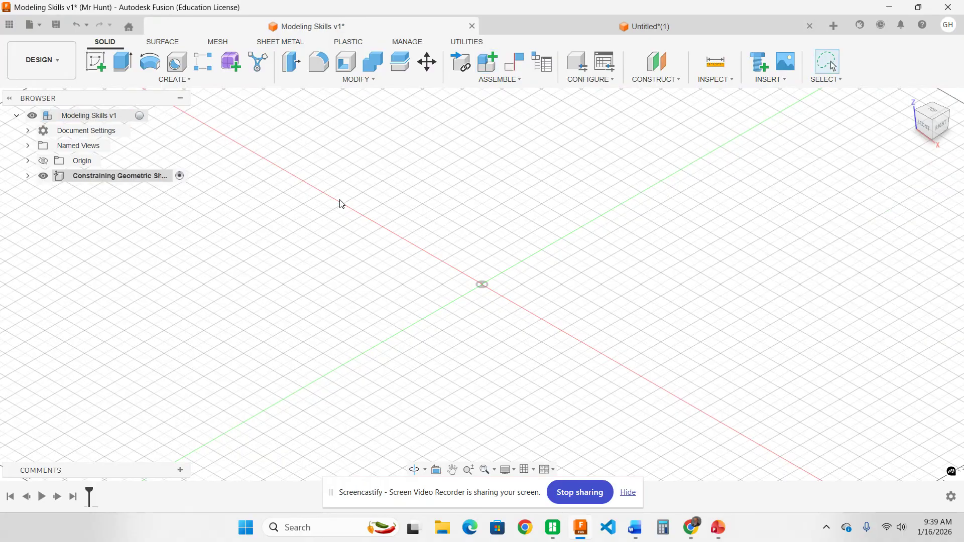
# - Start a new sketch on the front (XZ) origin plane of the active component
pyautogui.click(193, 82)
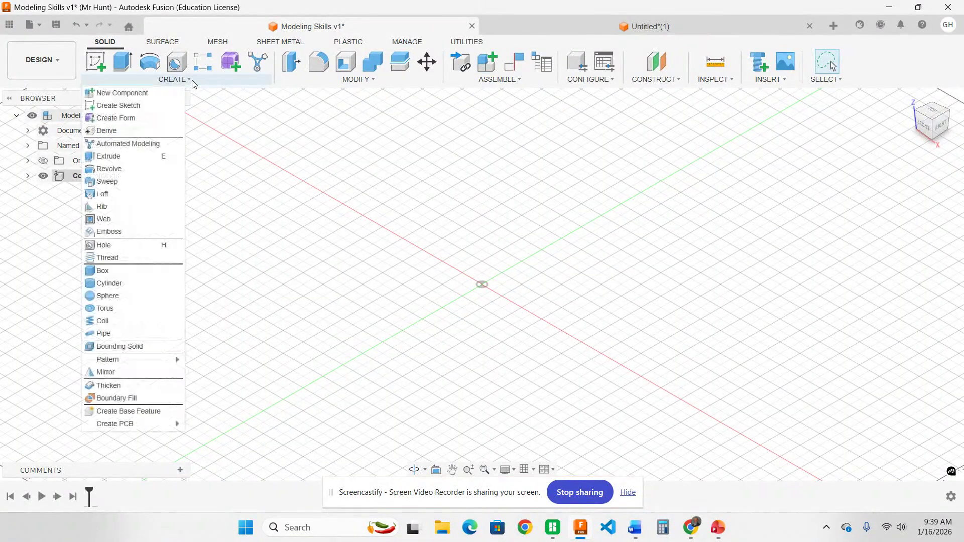
pyautogui.click(171, 106)
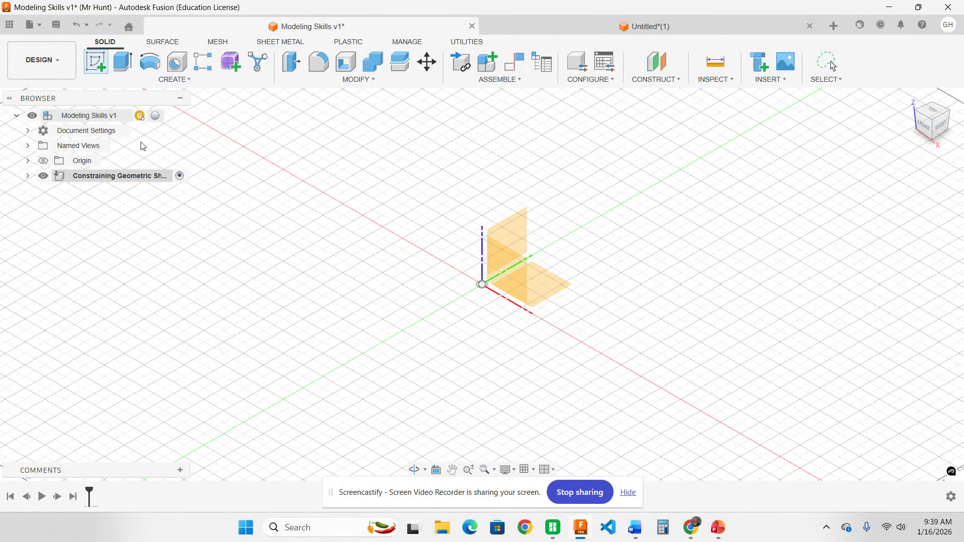
pyautogui.click(503, 278)
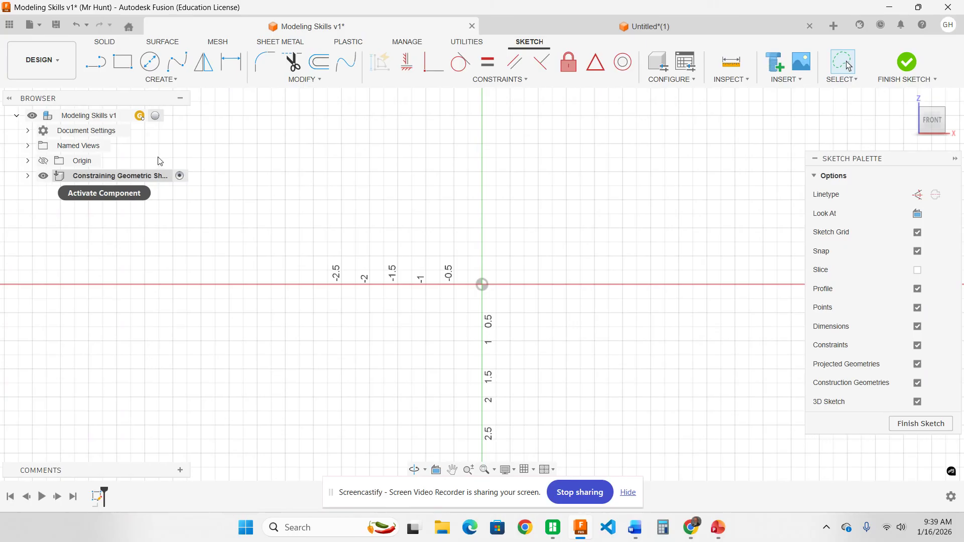
# - Sketch a center rectangle on the origin, 4 in high and 6 in wide
pyautogui.click(154, 82)
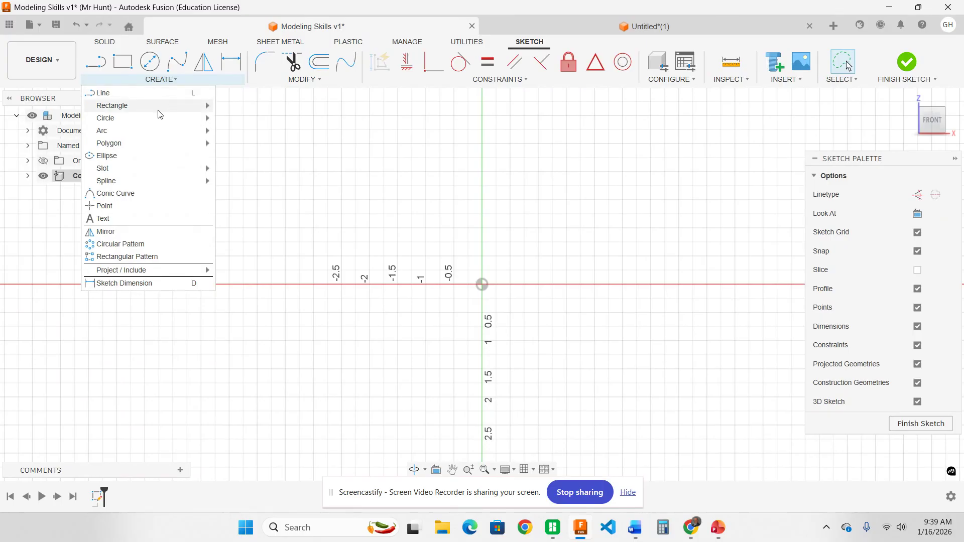
pyautogui.moveTo(163, 109)
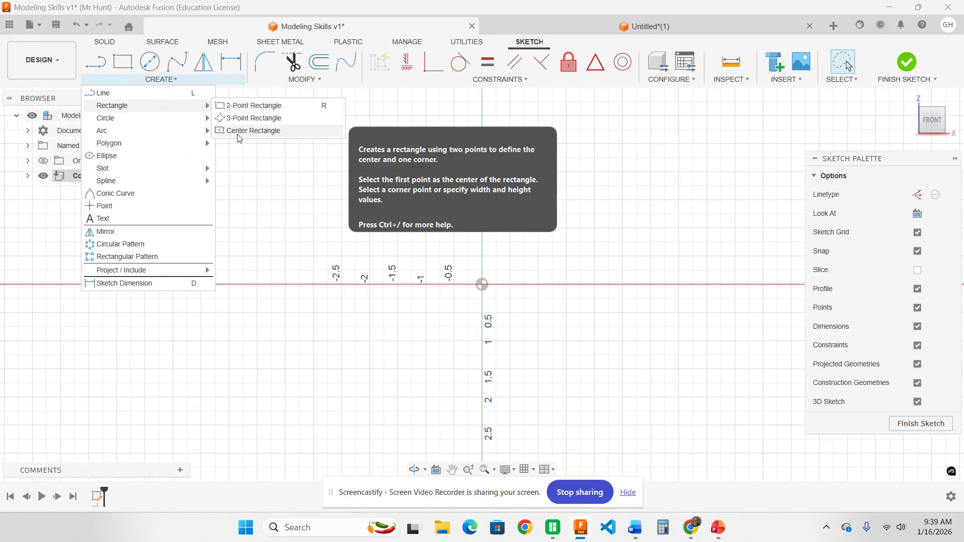
pyautogui.click(253, 131)
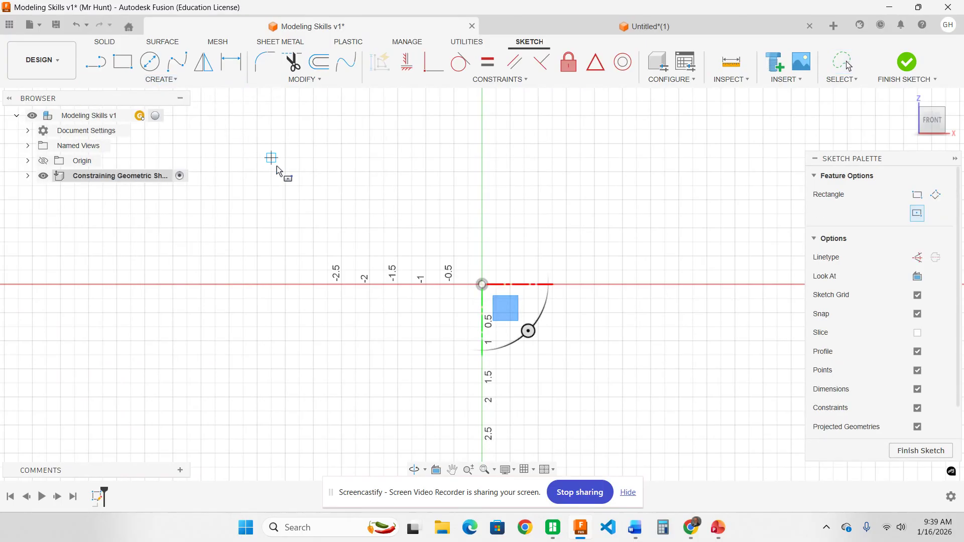
pyautogui.click(482, 284)
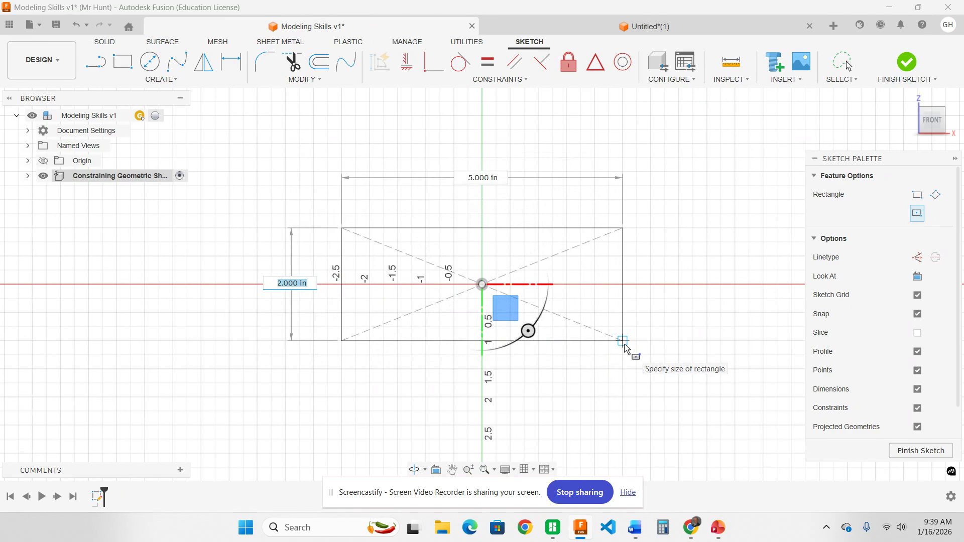
pyautogui.write('4')
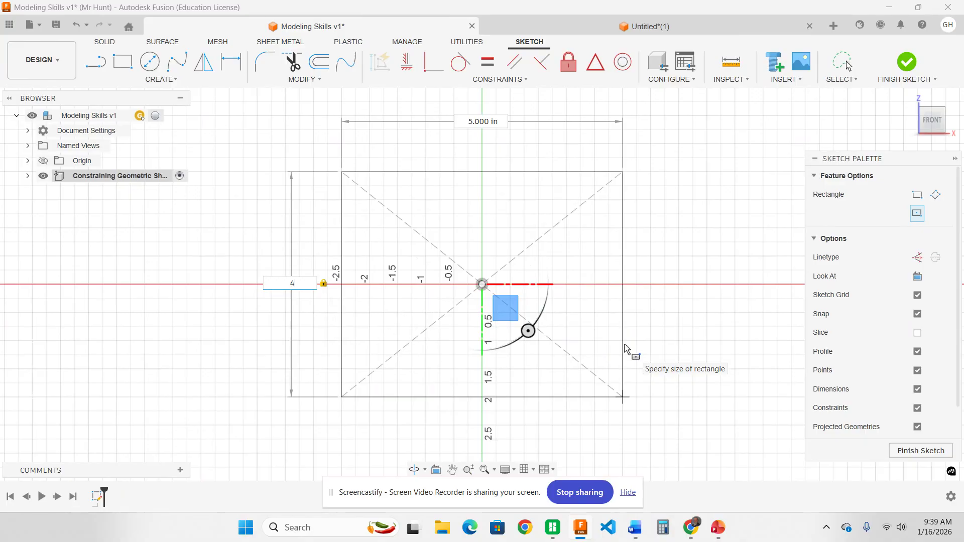
pyautogui.press('Tab')
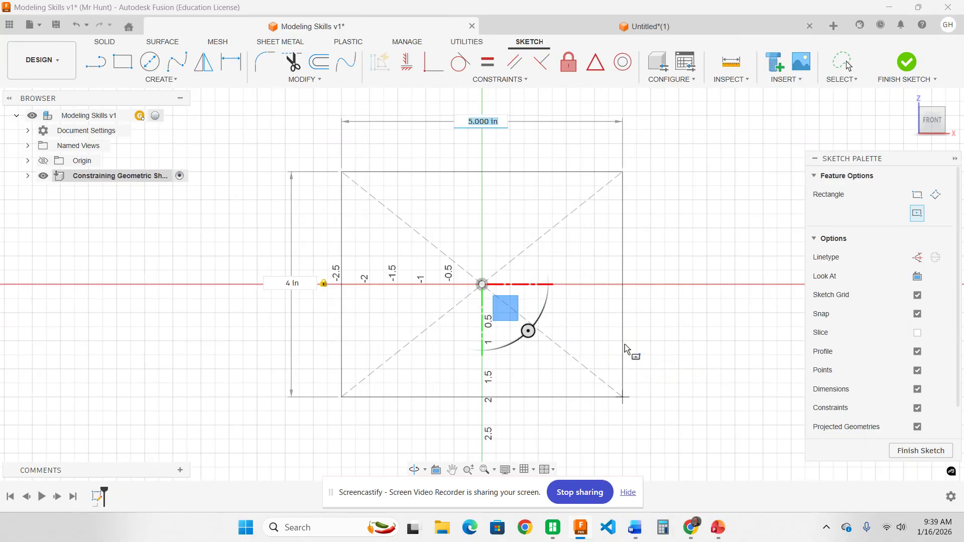
pyautogui.write('6')
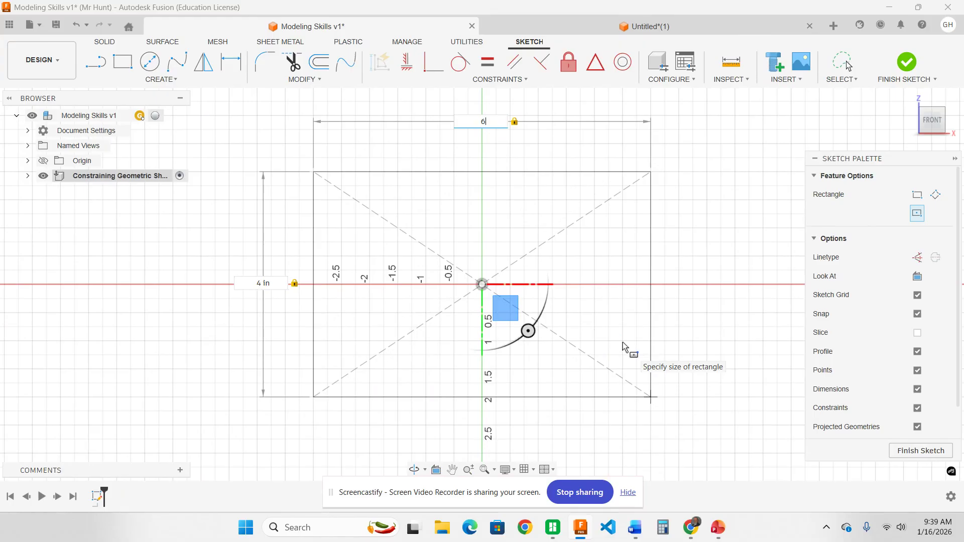
pyautogui.press('Return')
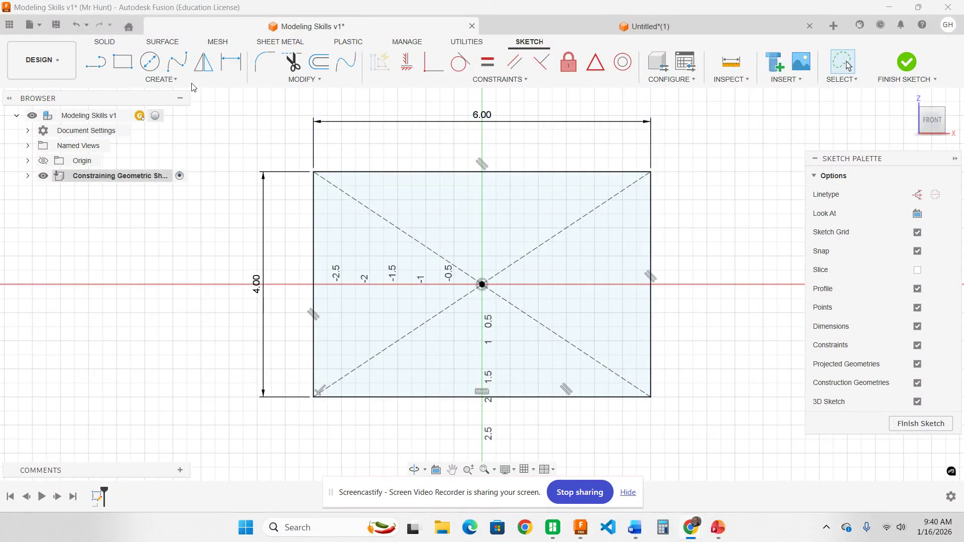
# - Sketch a five-sided circumscribed polygon with a 0.35 in center-to-edge distance near the rectangle's upper-left edge
pyautogui.click(160, 79)
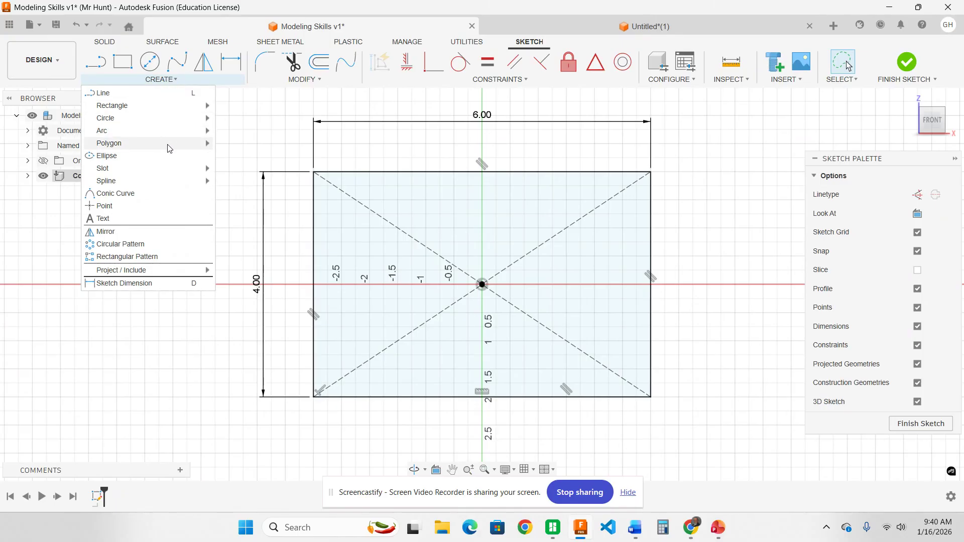
pyautogui.moveTo(166, 143)
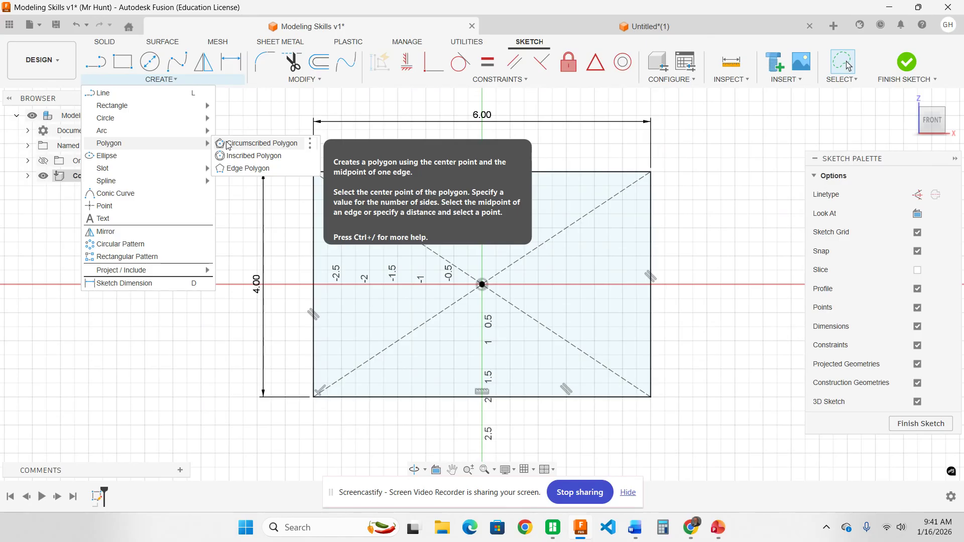
pyautogui.click(229, 145)
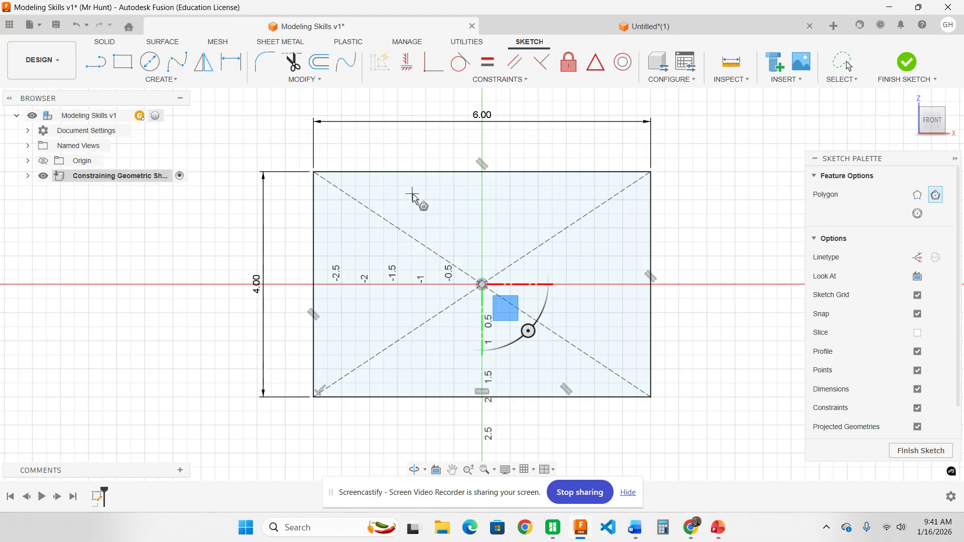
pyautogui.click(398, 186)
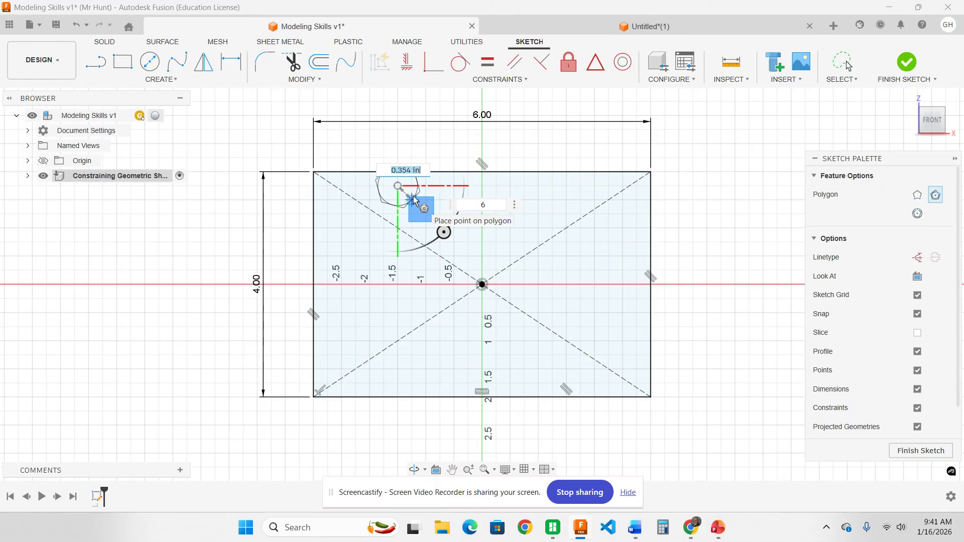
pyautogui.write('.35')
pyautogui.press('Tab')
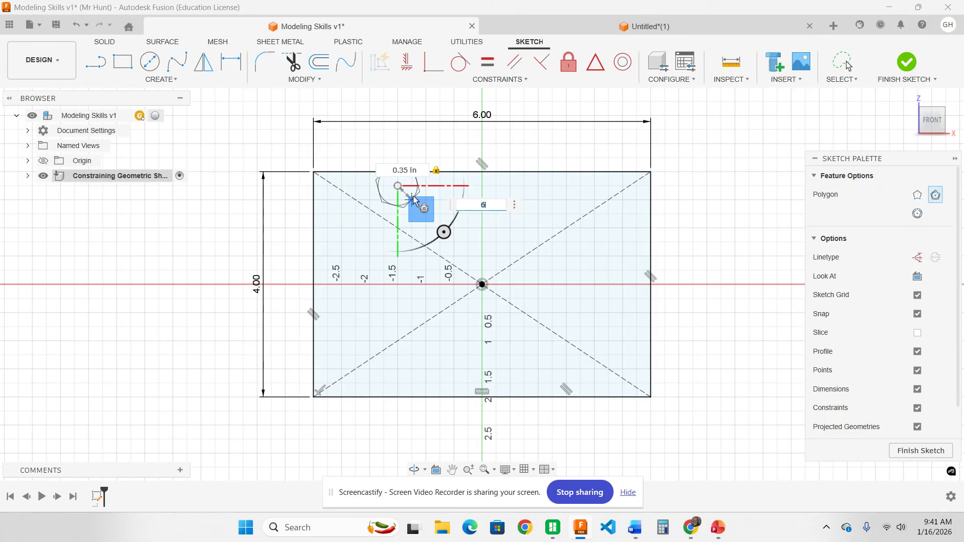
pyautogui.write('5')
pyautogui.press('Return')
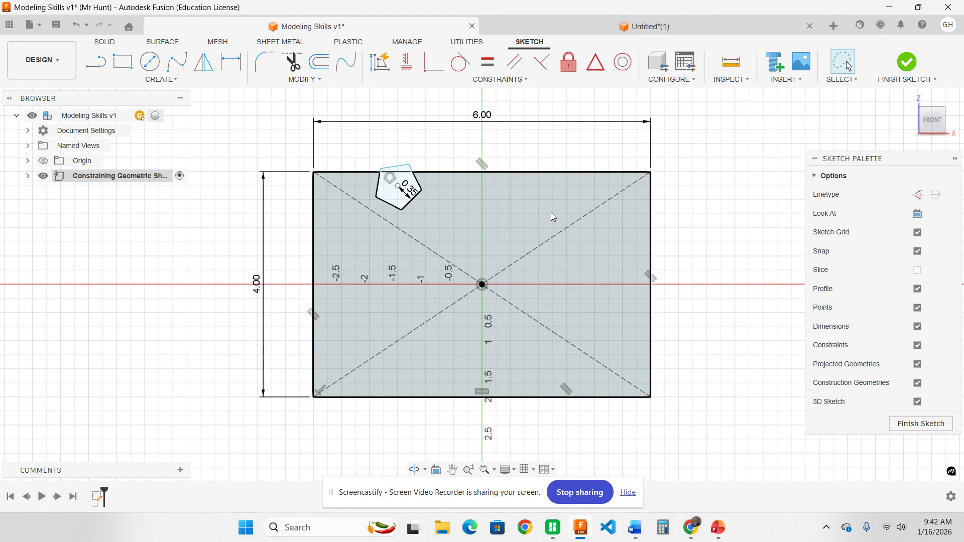
# - Sketch a six-sided inscribed polygon with a 0.25 in center-to-vertex distance in the rectangle's upper-right area
pyautogui.click(166, 82)
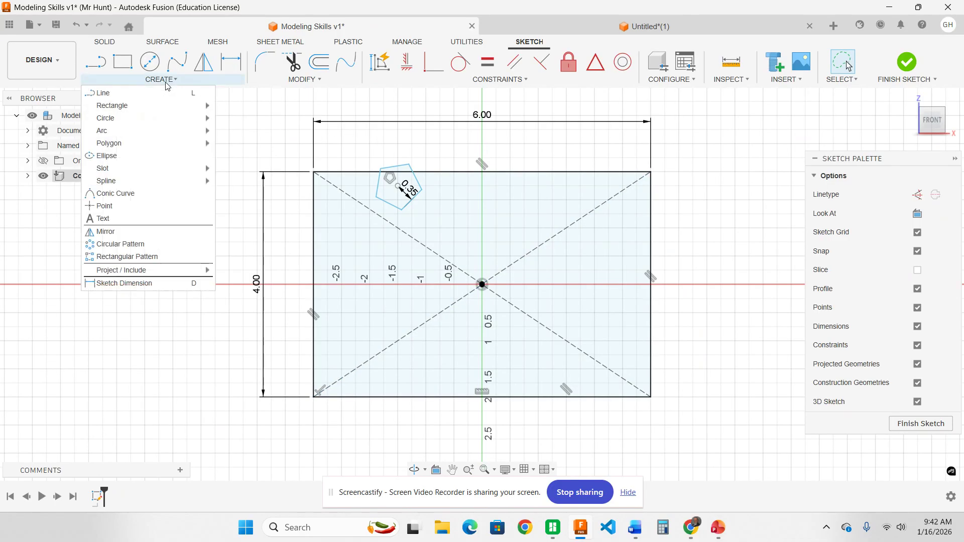
pyautogui.moveTo(165, 143)
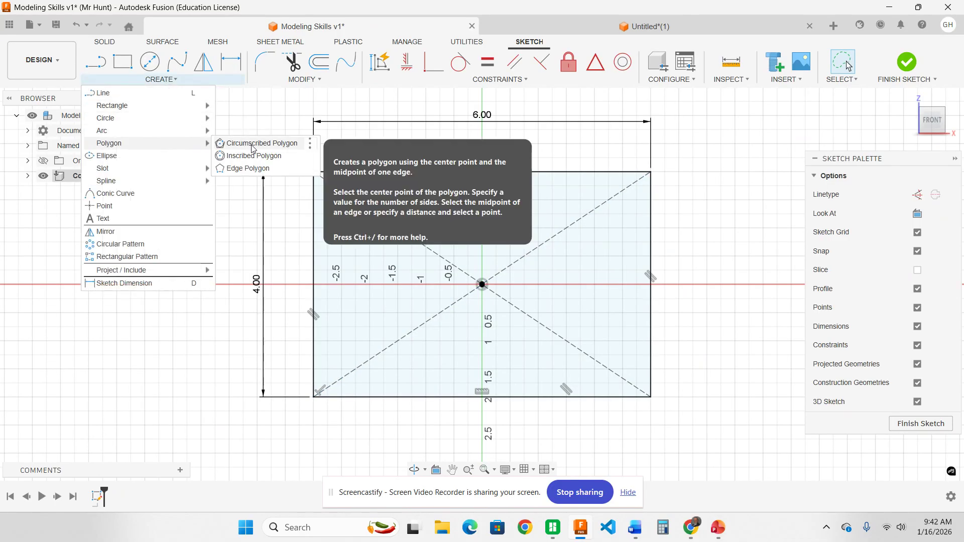
pyautogui.click(250, 160)
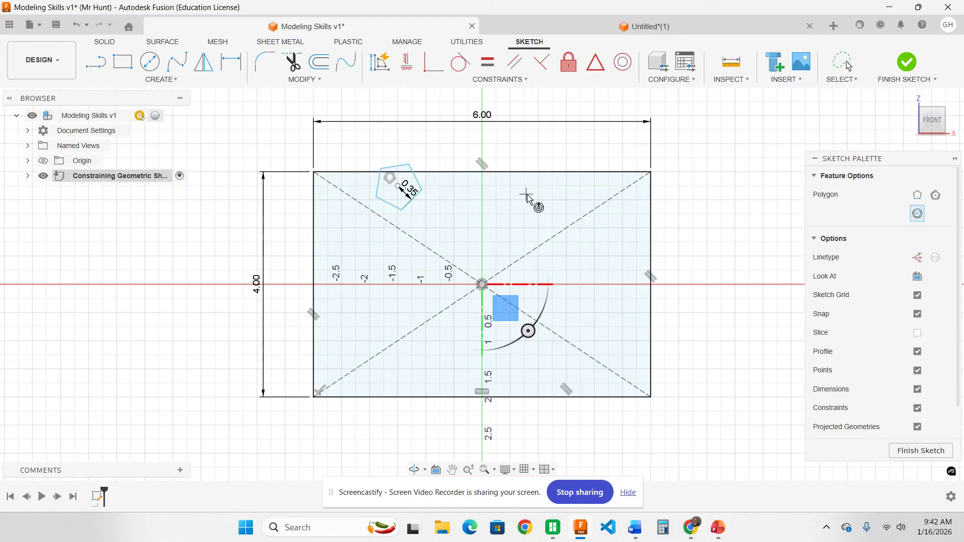
pyautogui.click(533, 215)
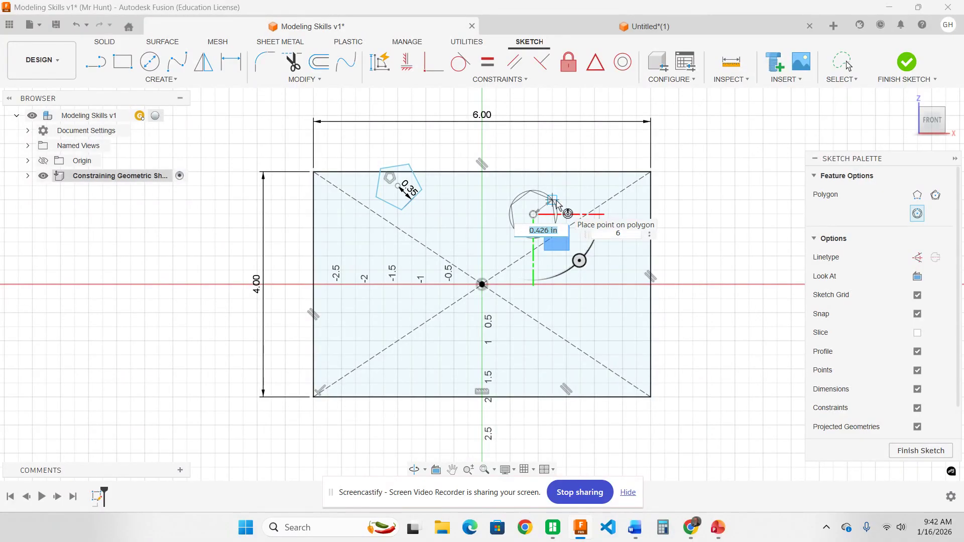
pyautogui.write('.25')
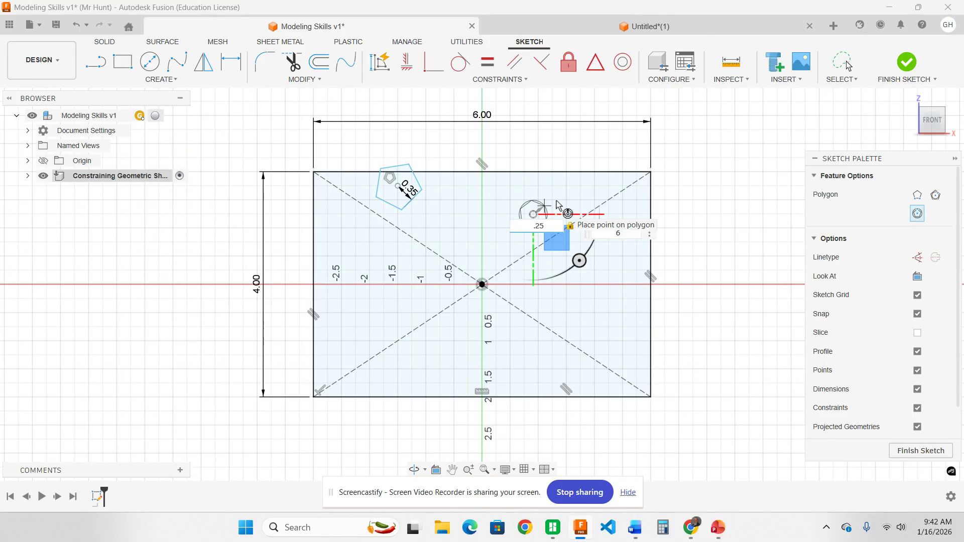
pyautogui.press('Tab')
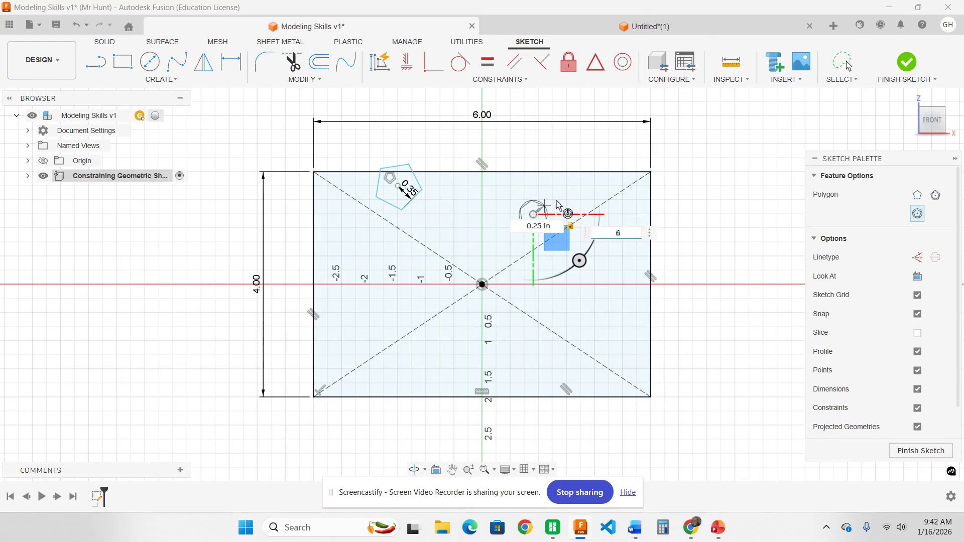
pyautogui.press('Return')
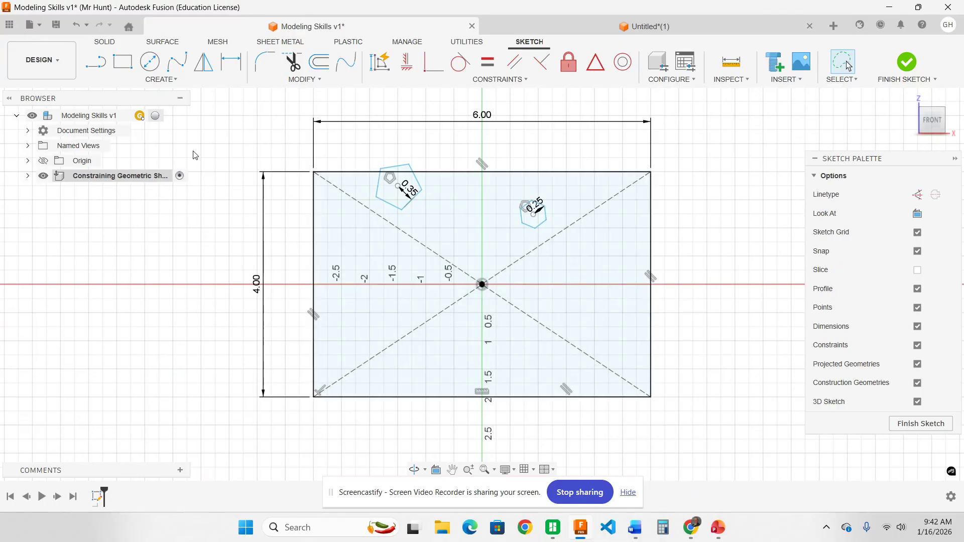
pyautogui.click(165, 80)
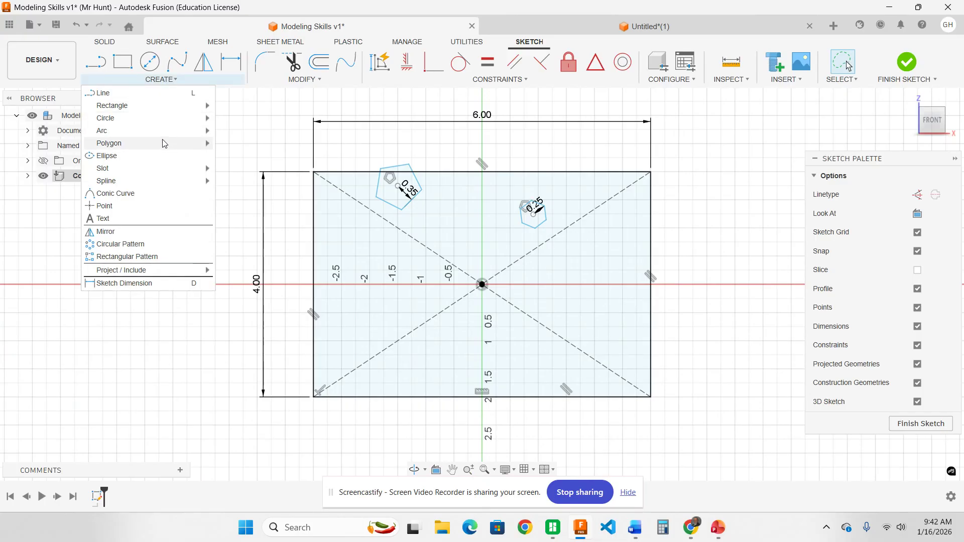
pyautogui.moveTo(159, 146)
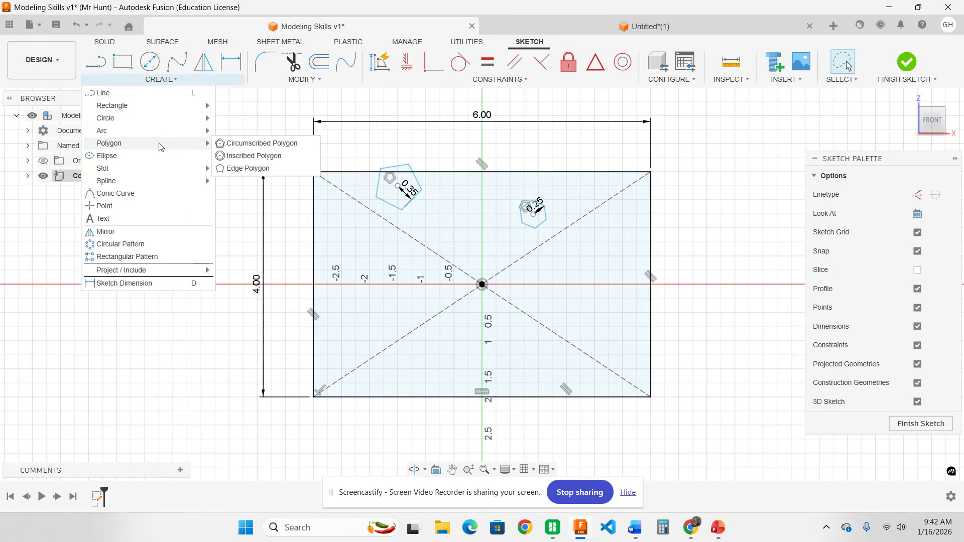
pyautogui.click(242, 169)
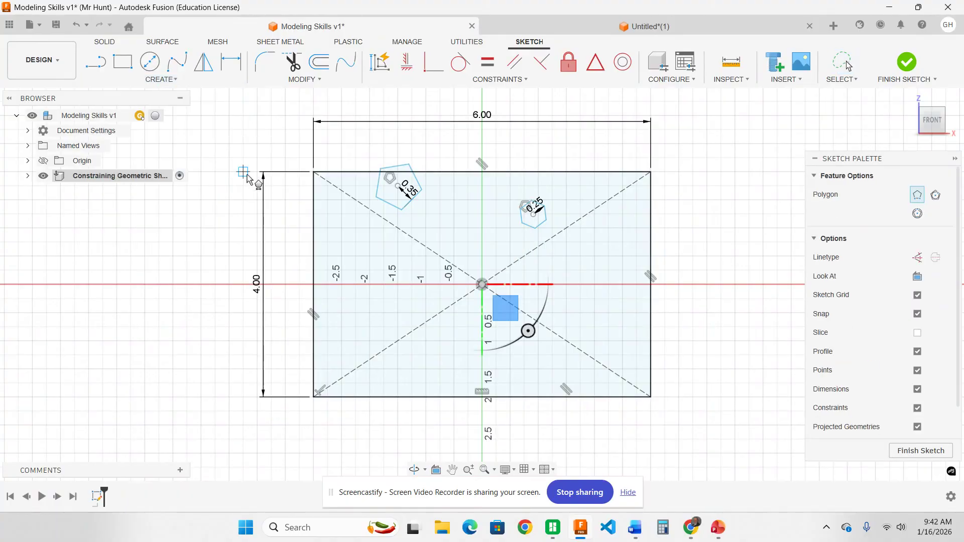
pyautogui.click(637, 355)
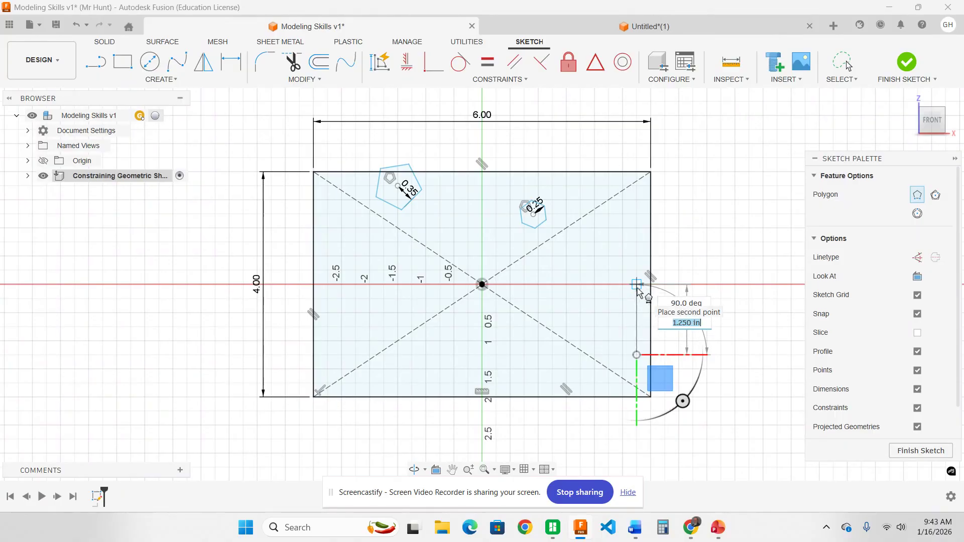
pyautogui.write('1.25')
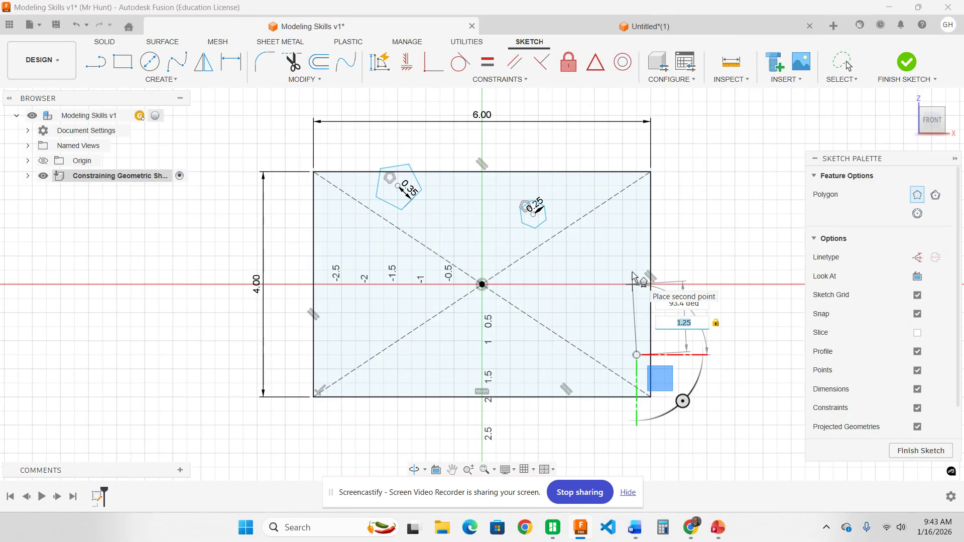
pyautogui.click(637, 283)
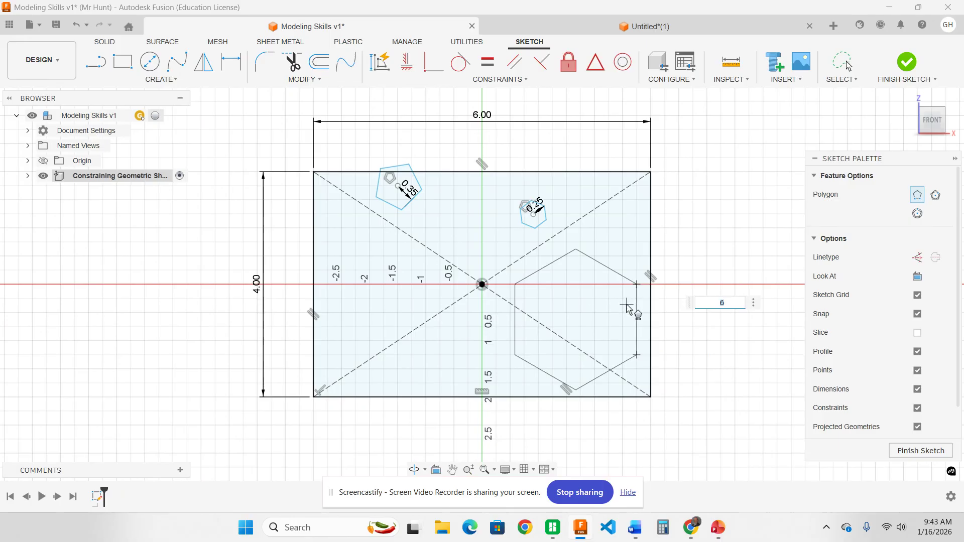
pyautogui.write('3')
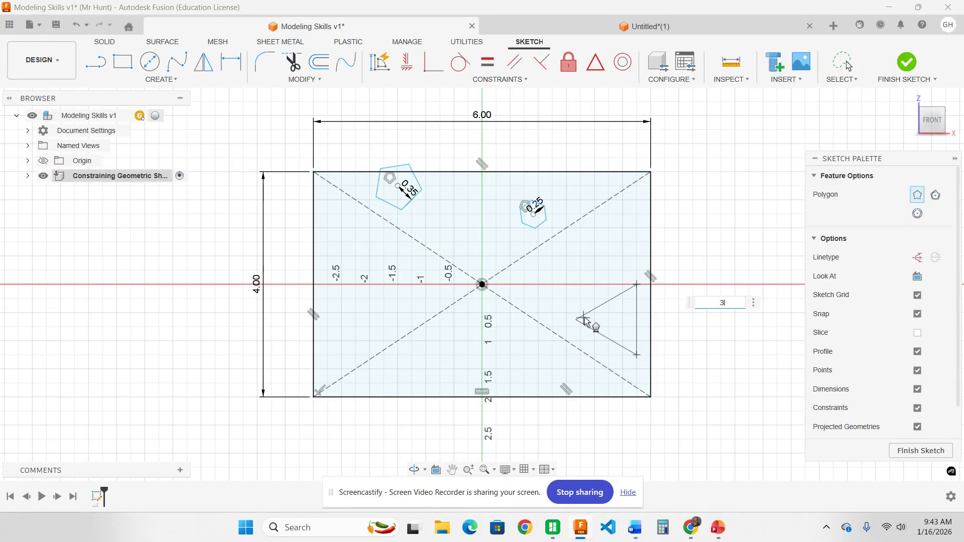
pyautogui.press('q')
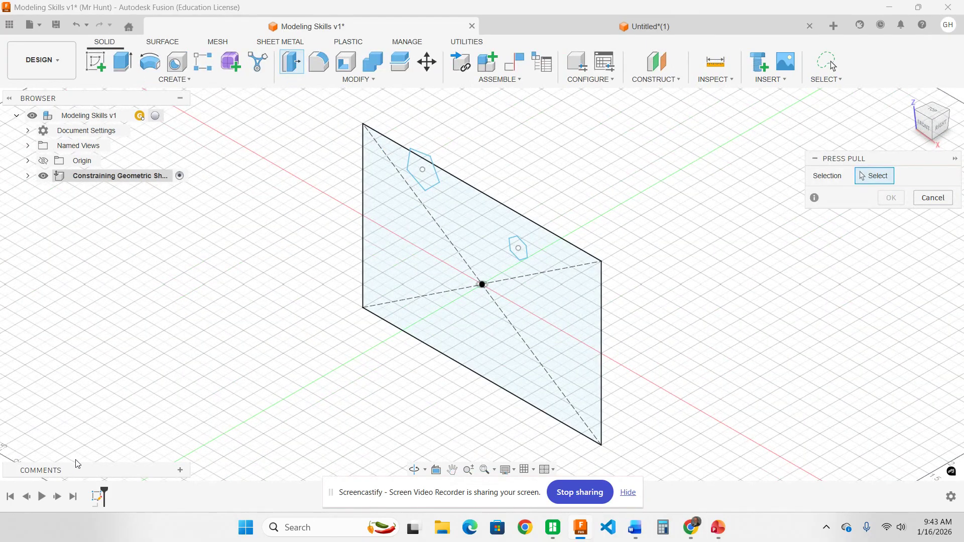
pyautogui.click(932, 198)
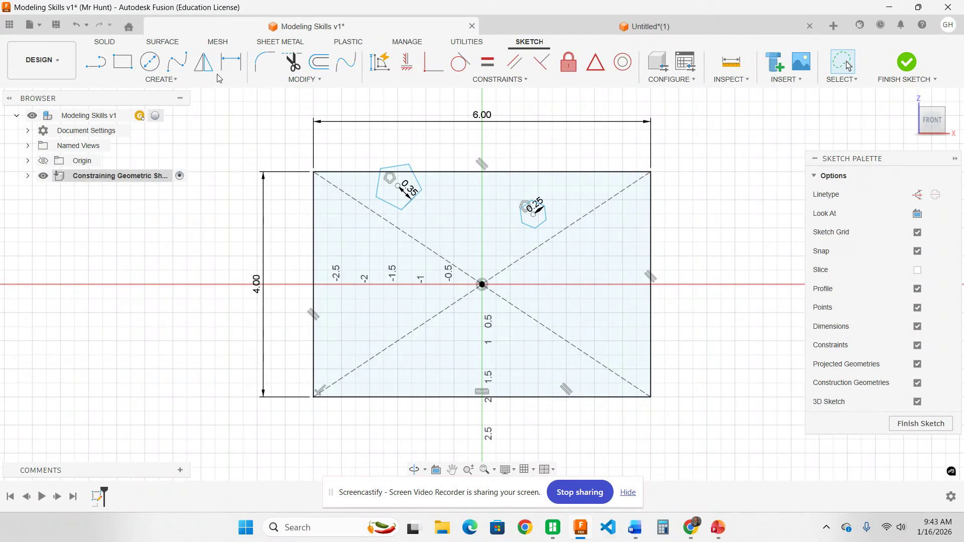
# - Sketch a three-sided edge polygon with a vertical 1.25 in edge in the rectangle's lower-right area
pyautogui.click(200, 81)
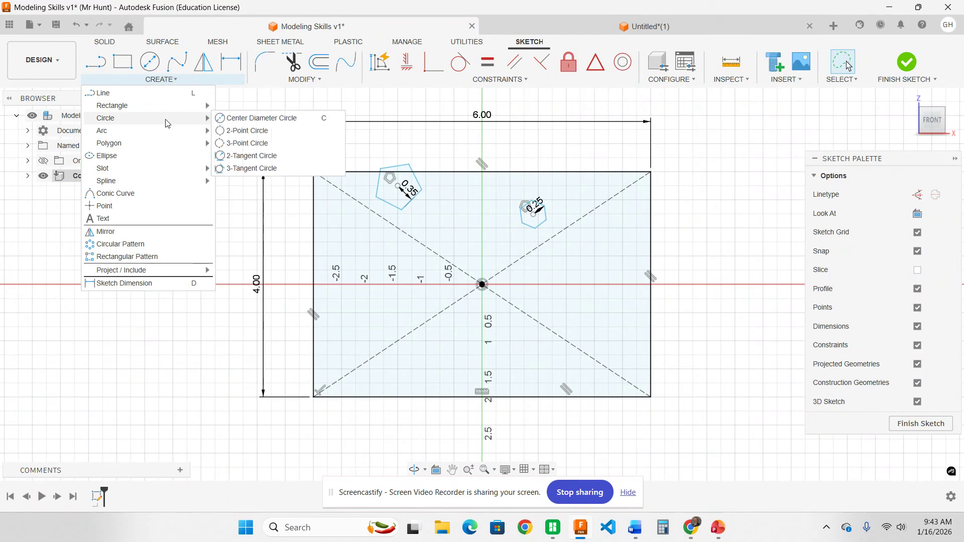
pyautogui.moveTo(181, 144)
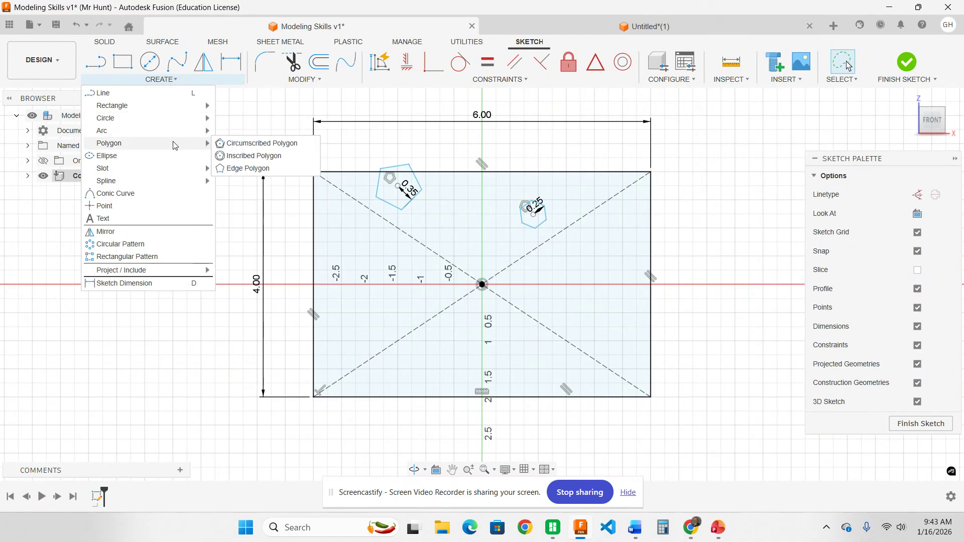
pyautogui.click(241, 168)
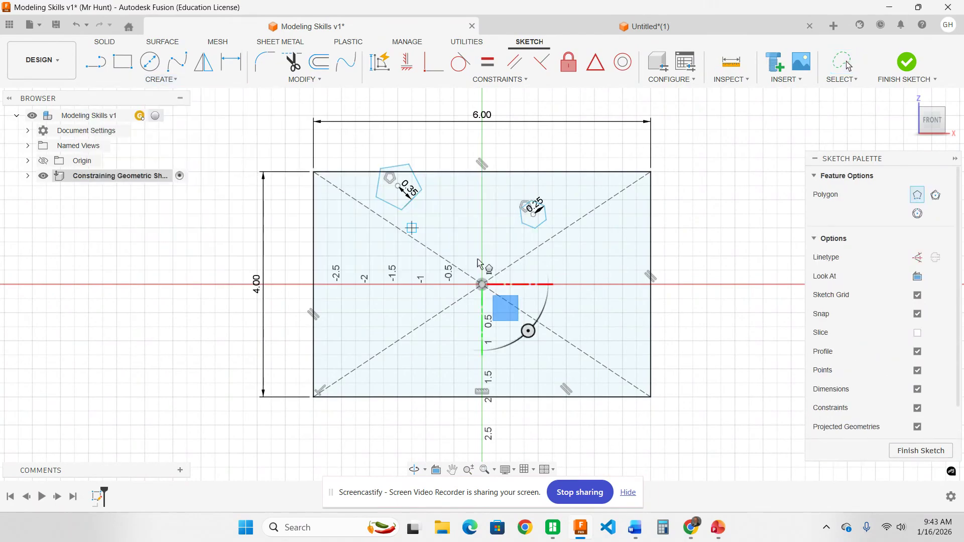
pyautogui.click(637, 355)
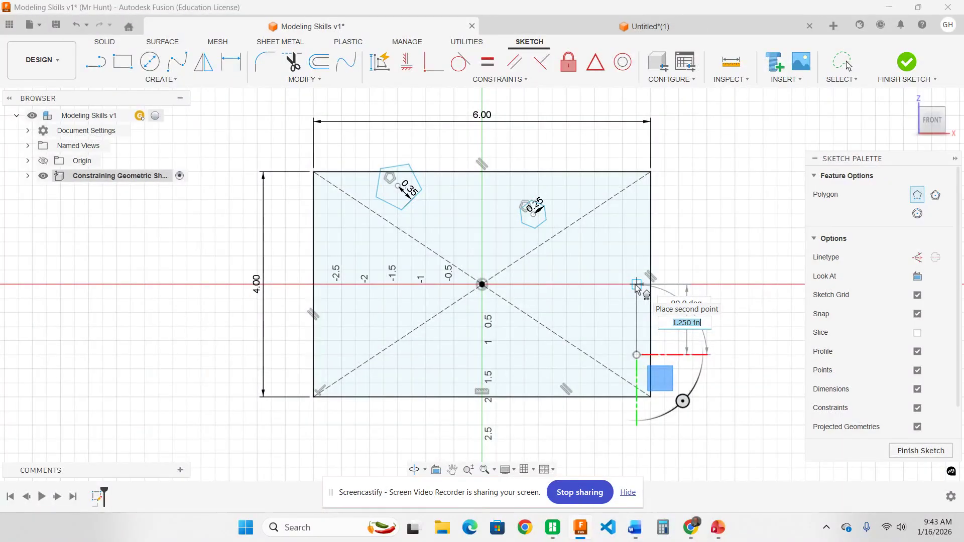
pyautogui.write('1.25')
pyautogui.press('Tab')
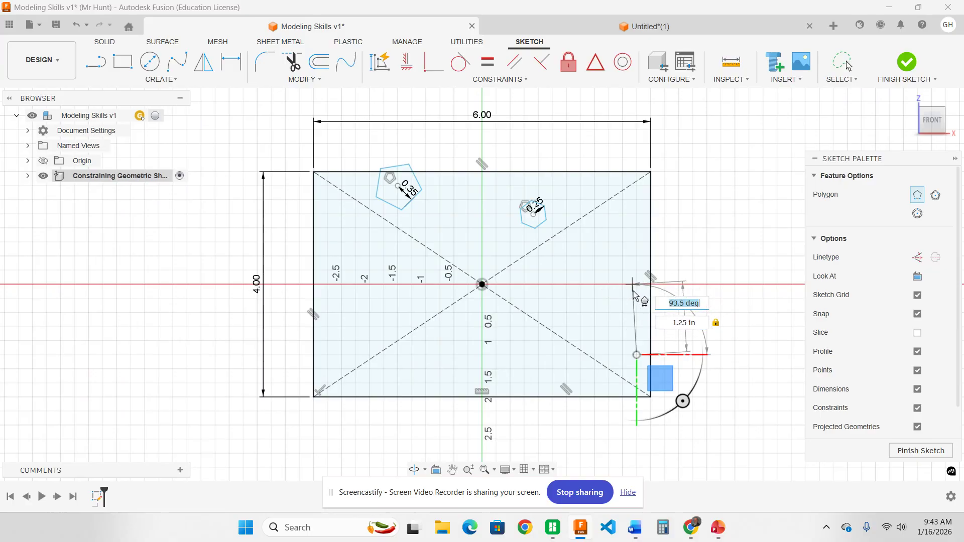
pyautogui.press('Return')
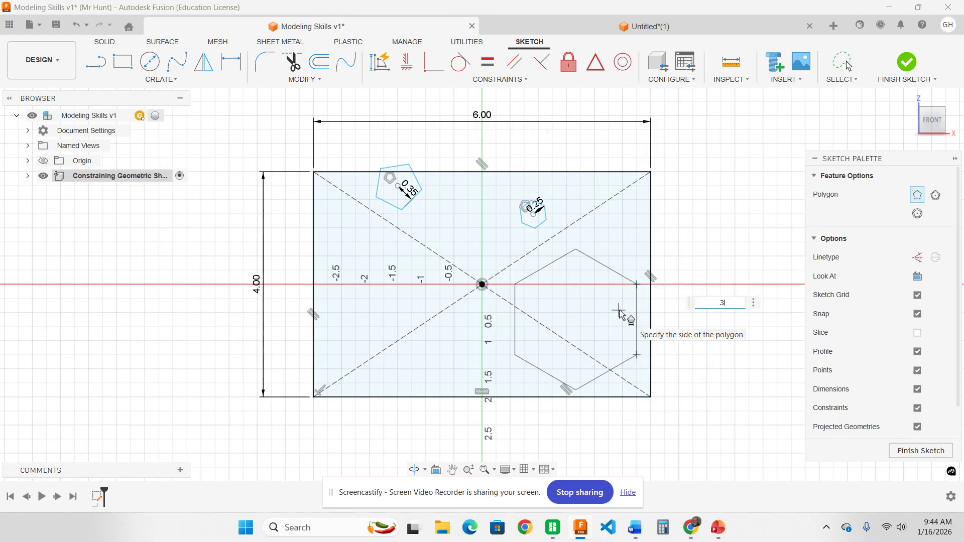
pyautogui.press('BackSpace')
pyautogui.write('3')
pyautogui.press('Return')
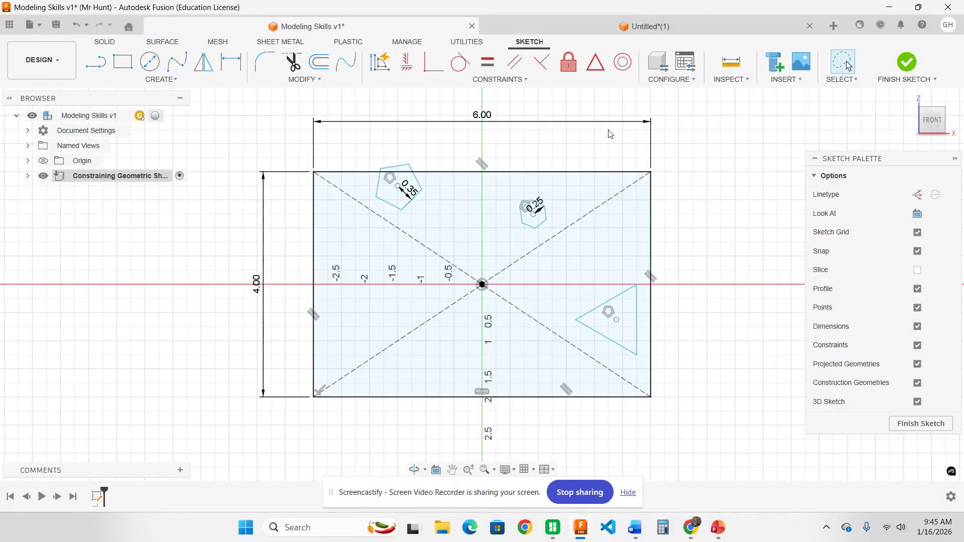
# - Draw a vertical construction line from the midpoint of the rectangle's top edge to the midpoint of its bottom edge
pyautogui.click(96, 63)
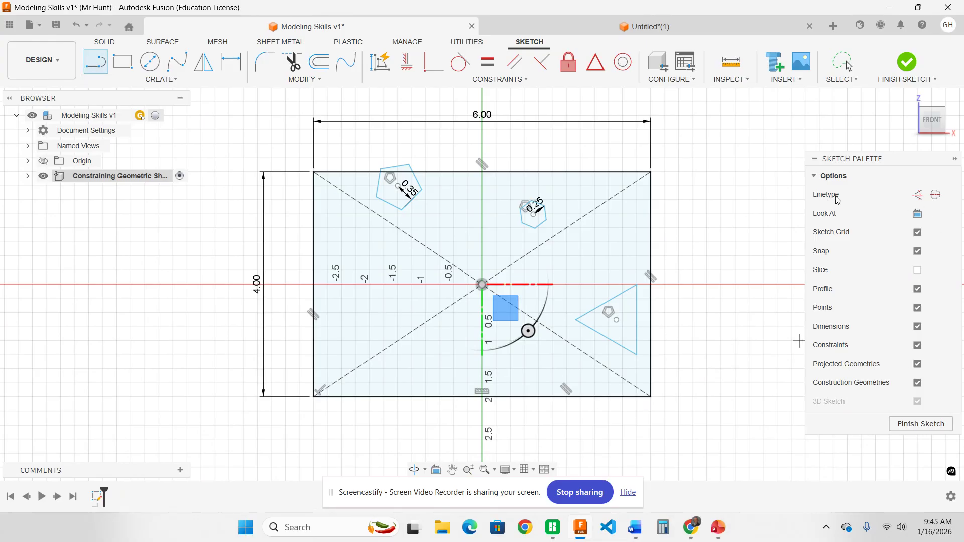
pyautogui.click(918, 196)
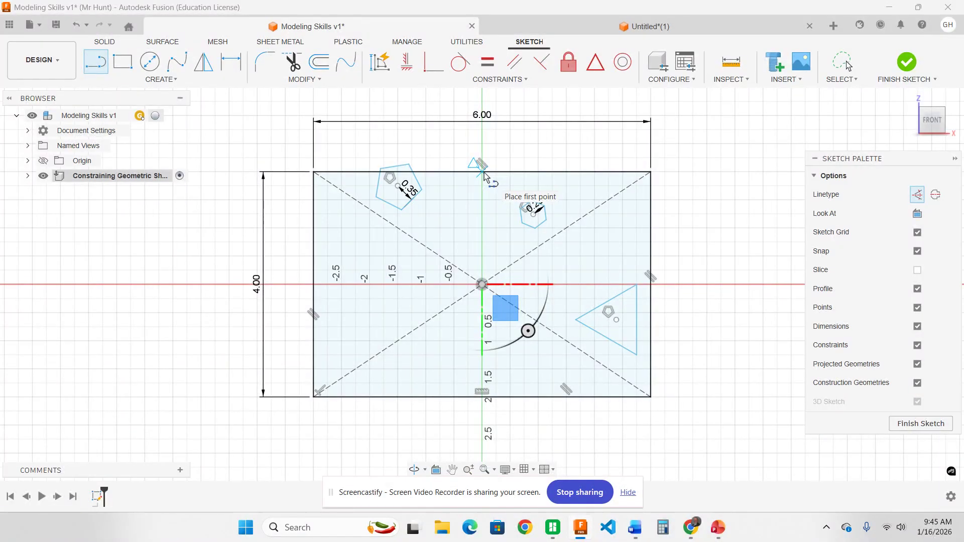
pyautogui.click(482, 172)
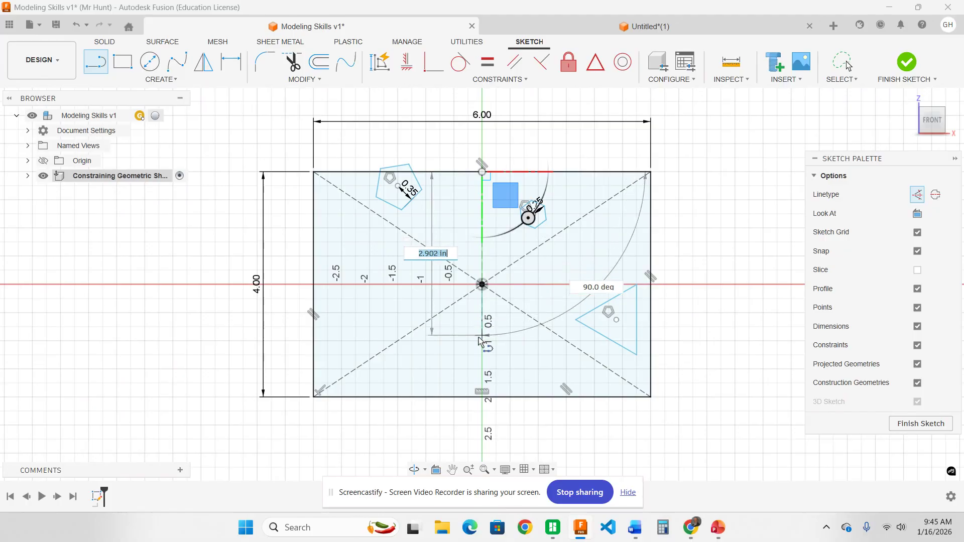
pyautogui.click(484, 397)
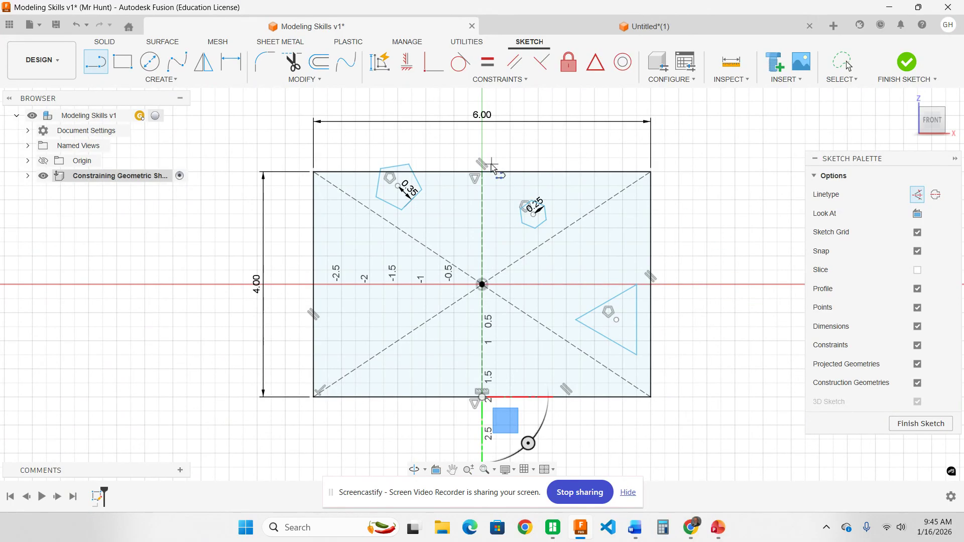
# - Constrain the pentagon's bottom edge to horizontal and its center point coincident with the vertical construction line
pyautogui.click(406, 66)
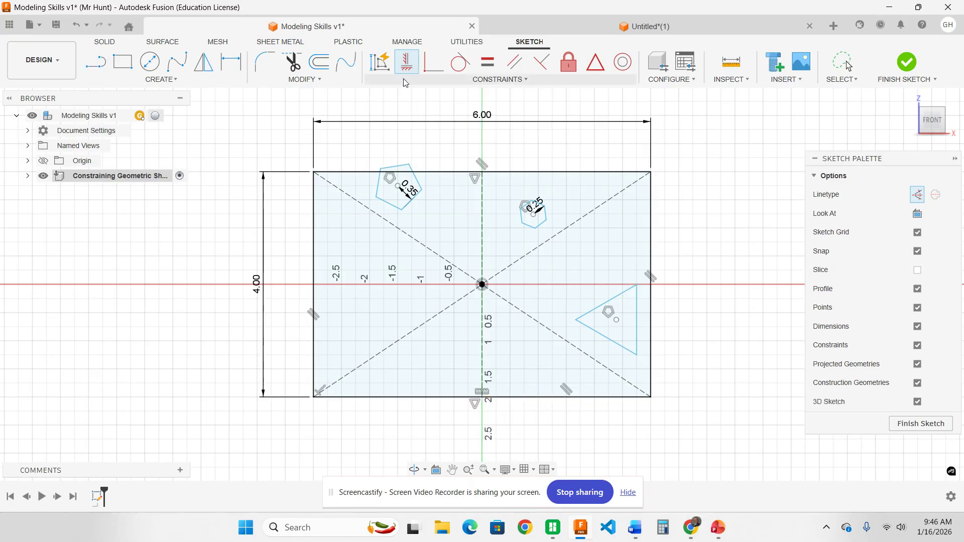
pyautogui.click(390, 203)
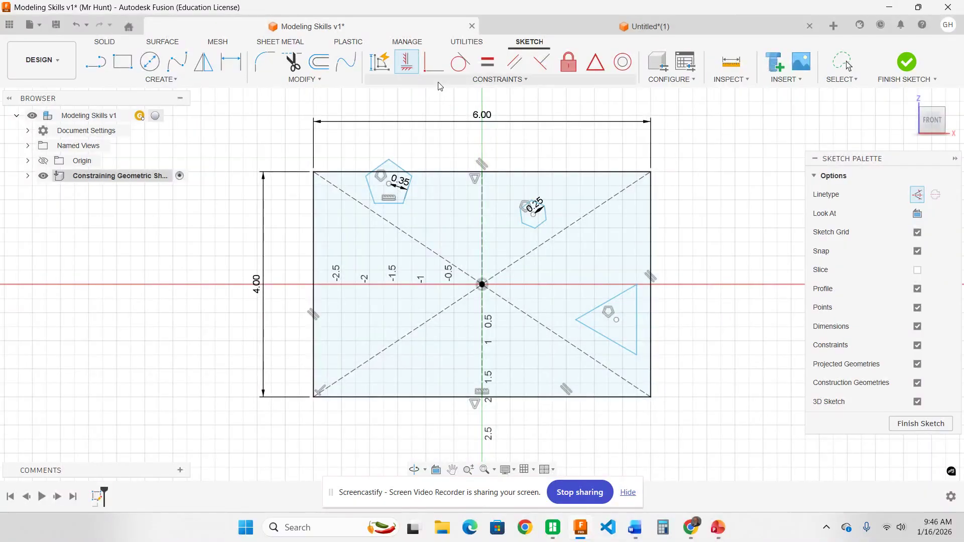
pyautogui.click(425, 66)
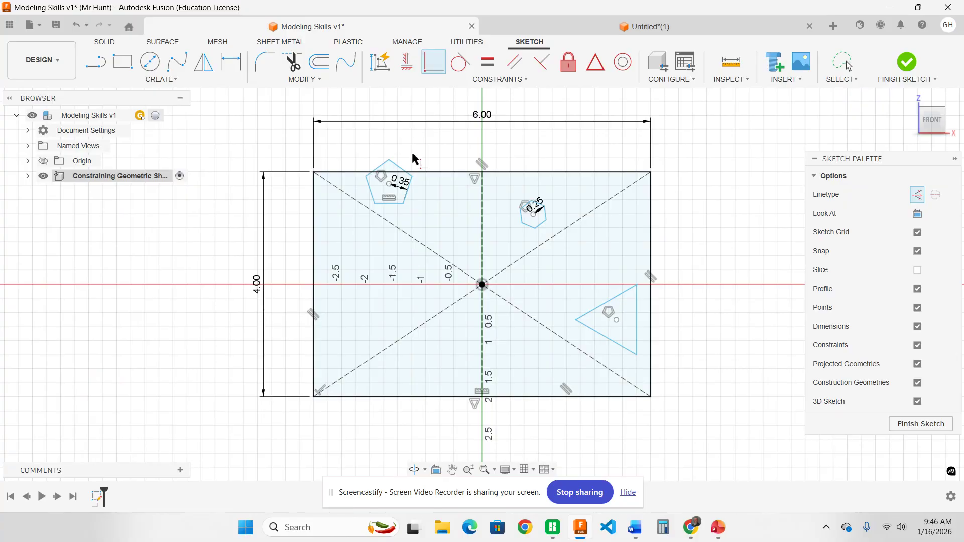
pyautogui.click(390, 185)
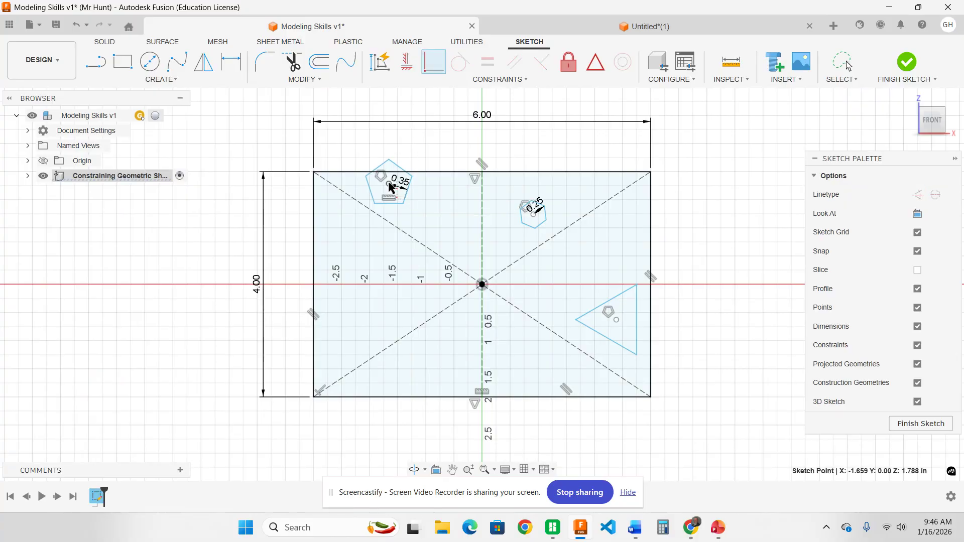
pyautogui.click(482, 226)
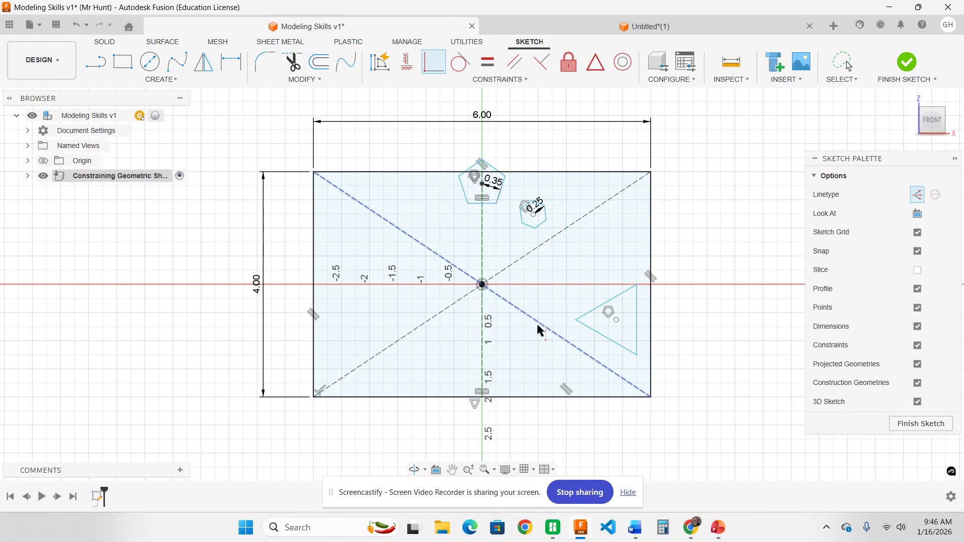
# - Dimension the distance from the origin to the pentagon's bottom edge as 0.5 in
pyautogui.scroll(-2, 496, 241)
pyautogui.scroll(5, 496, 240)
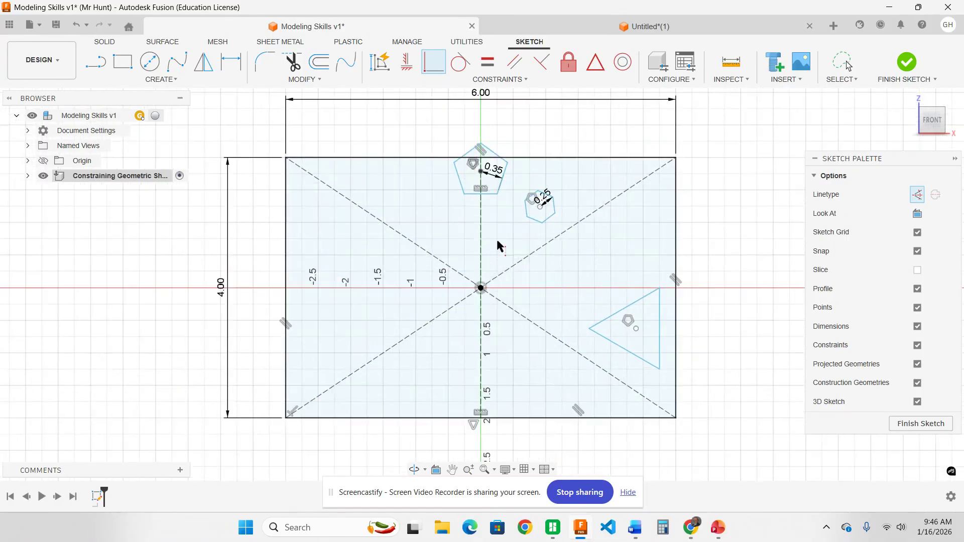
pyautogui.moveTo(504, 212); pyautogui.dragTo(484, 351, button='middle')
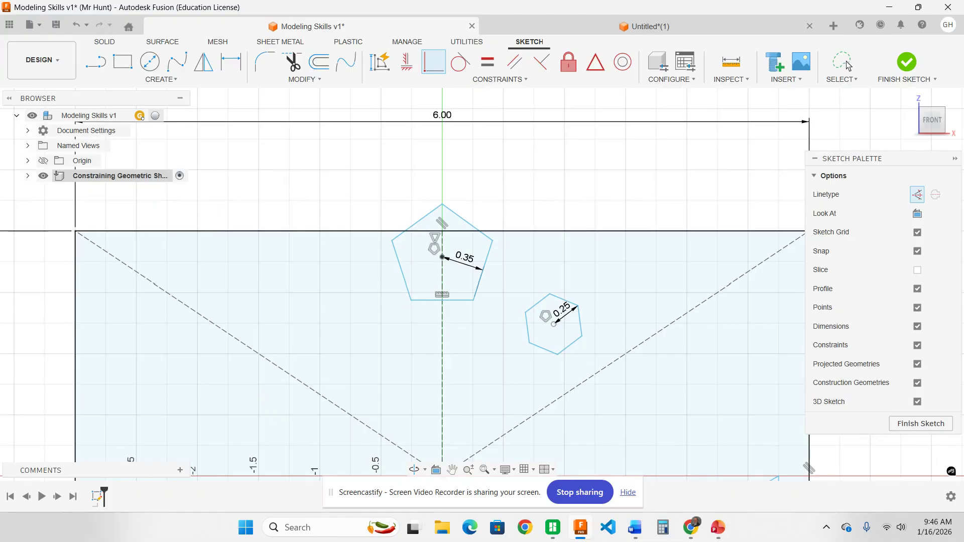
pyautogui.click(231, 61)
pyautogui.scroll(-5, 430, 269)
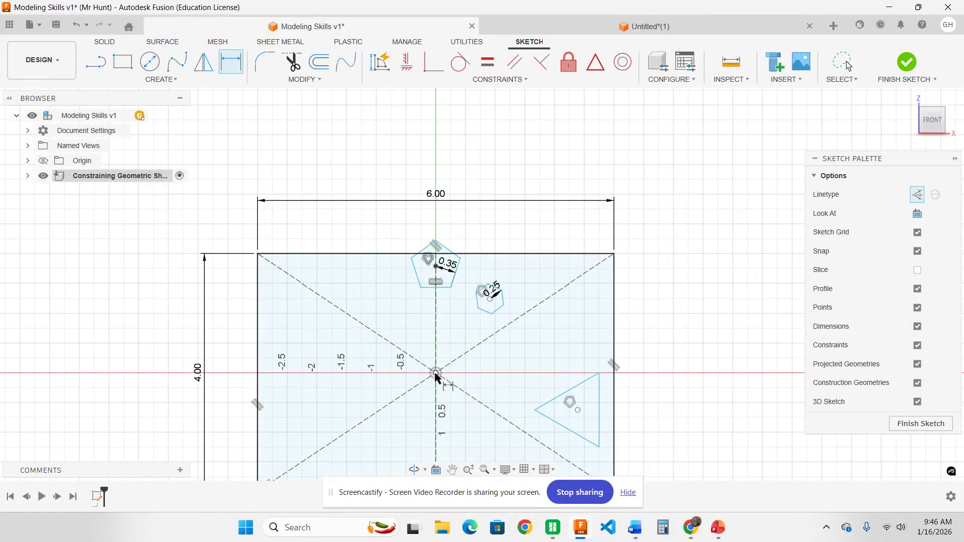
pyautogui.click(435, 373)
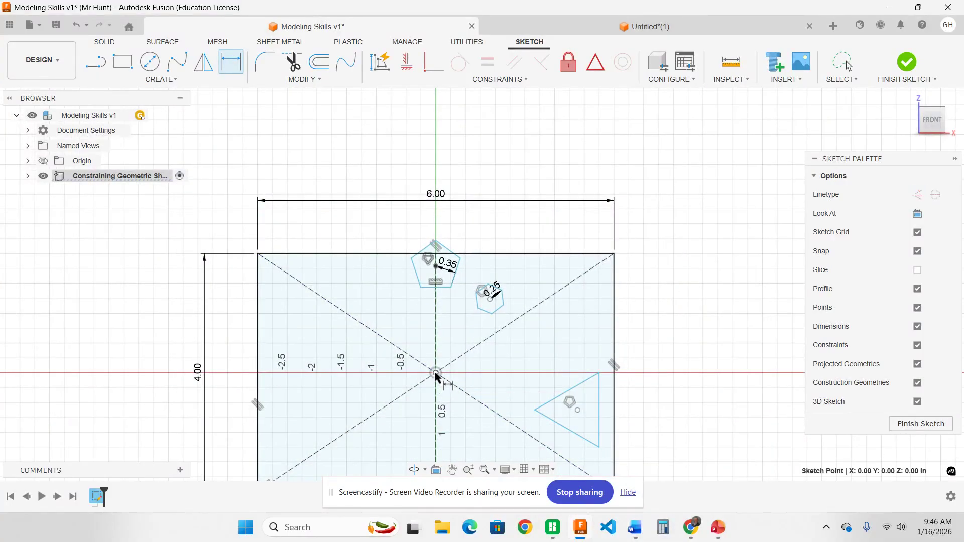
pyautogui.click(433, 288)
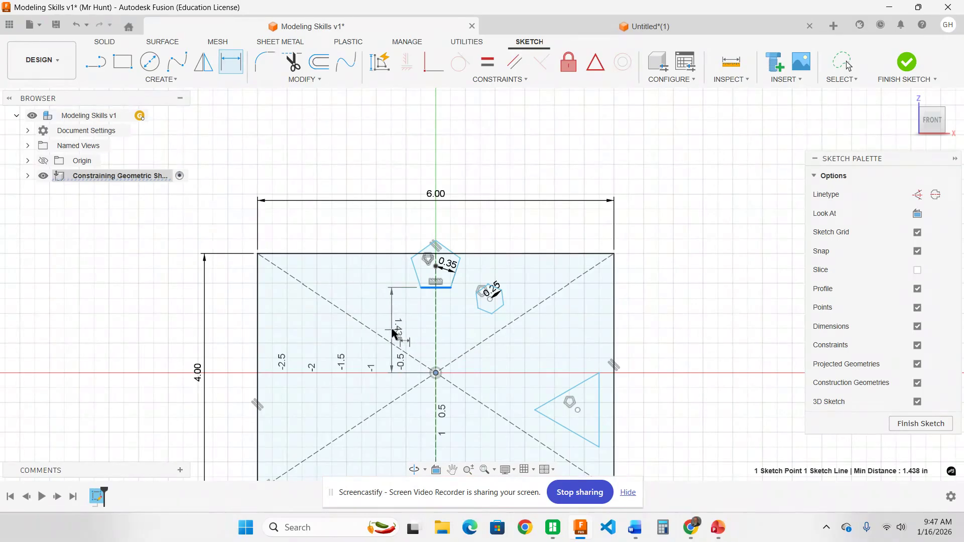
pyautogui.click(392, 331)
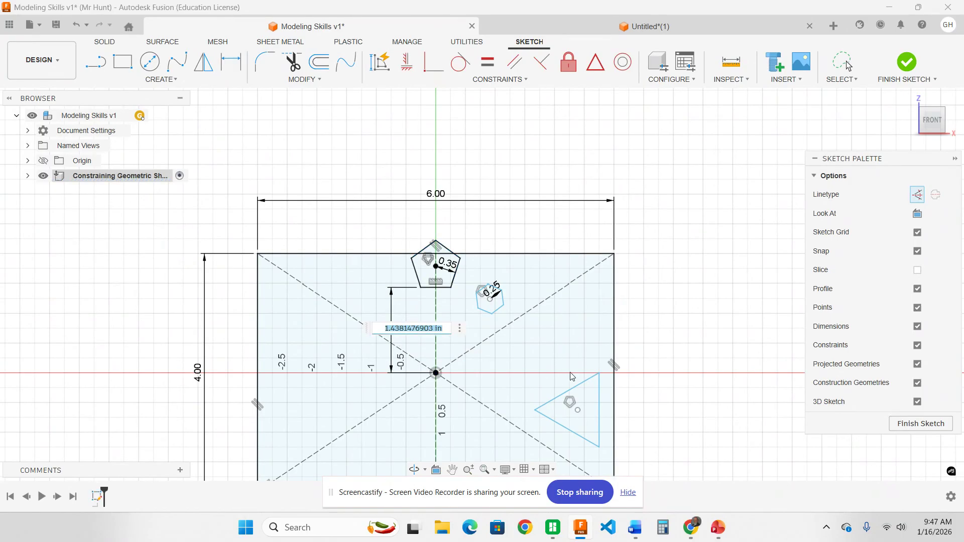
pyautogui.write('.5')
pyautogui.press('Return')
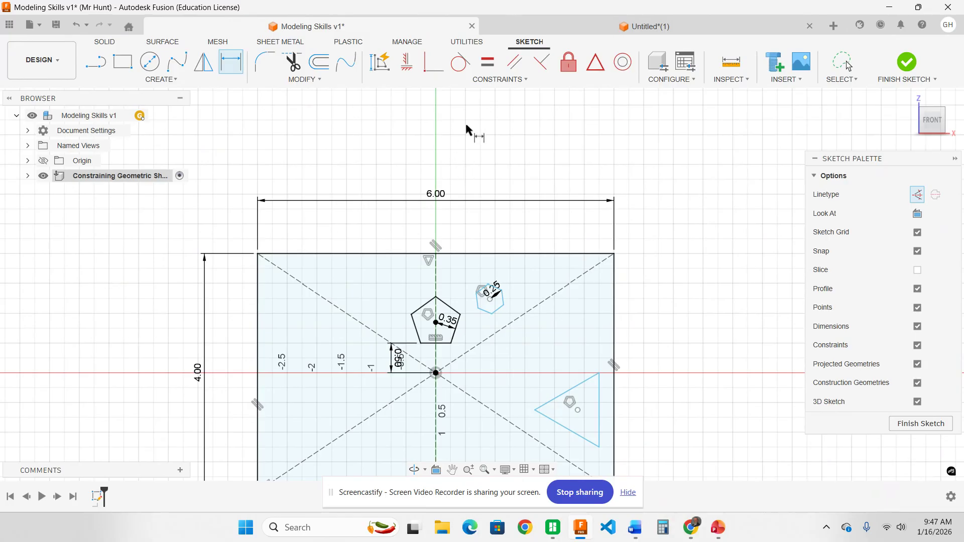
# - Constrain the hexagon's upper-left edge parallel to the rectangle's top edge and its center coincident with the rectangle's rising diagonal
pyautogui.click(514, 69)
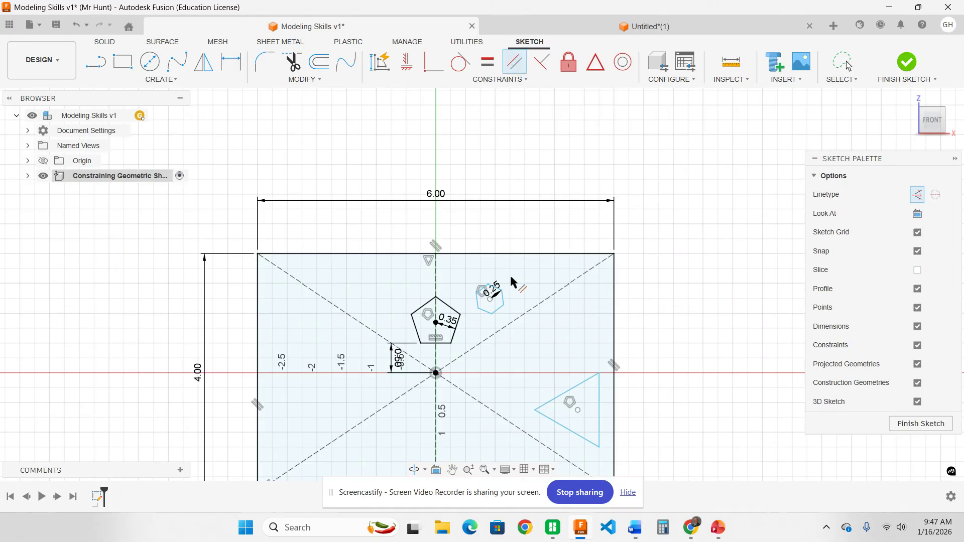
pyautogui.scroll(4, 512, 281)
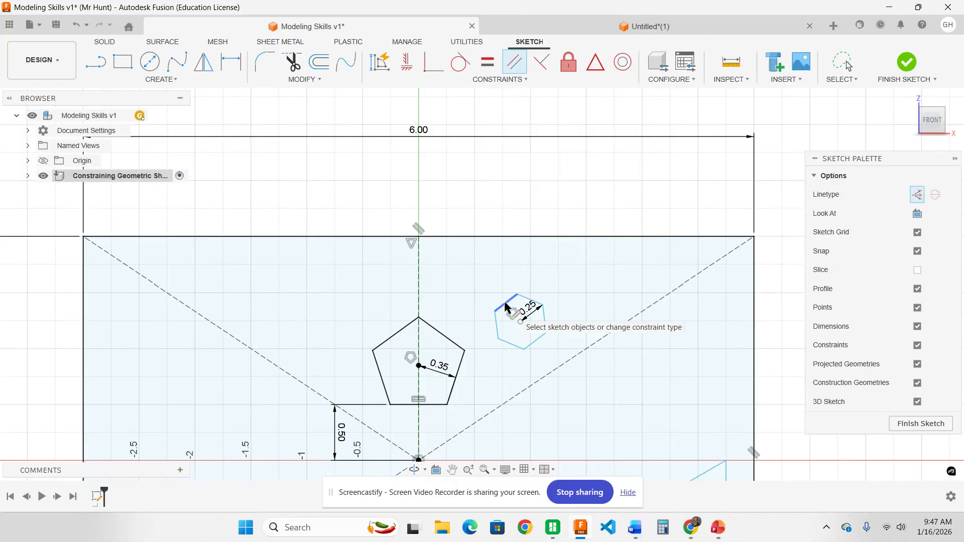
pyautogui.click(505, 307)
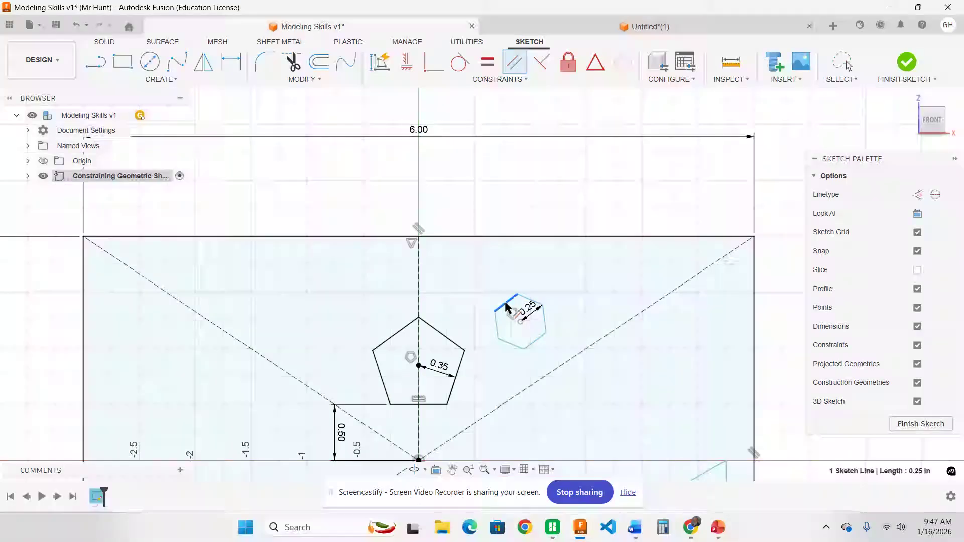
pyautogui.click(523, 235)
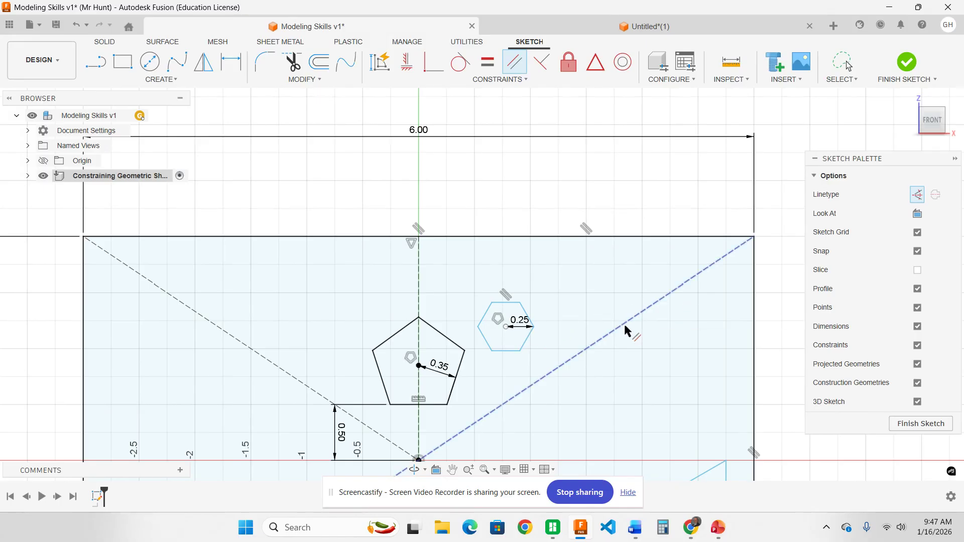
pyautogui.click(428, 70)
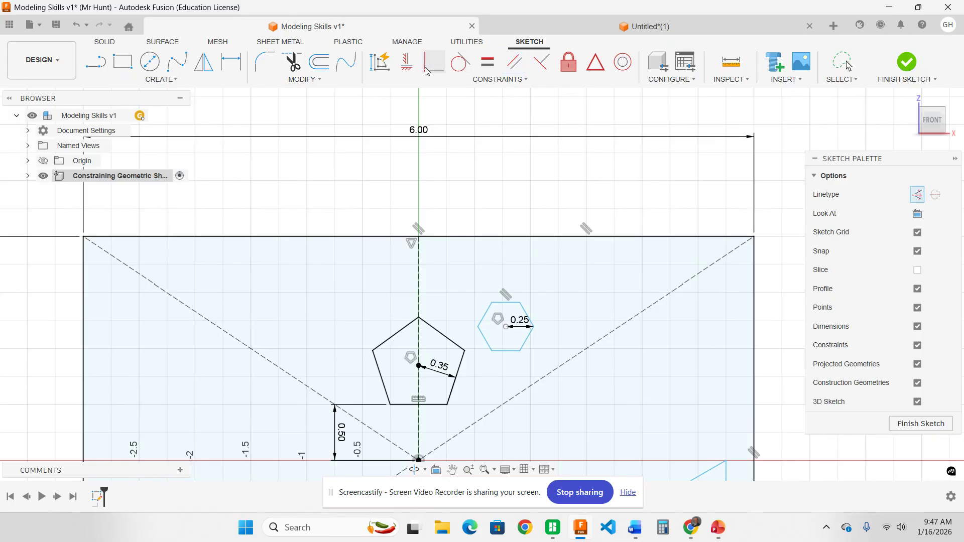
pyautogui.click(506, 326)
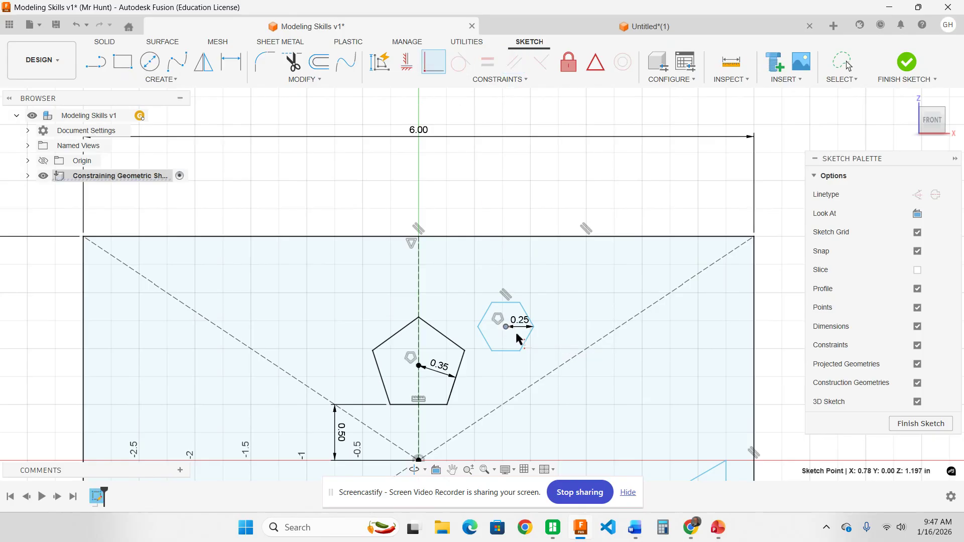
pyautogui.click(569, 360)
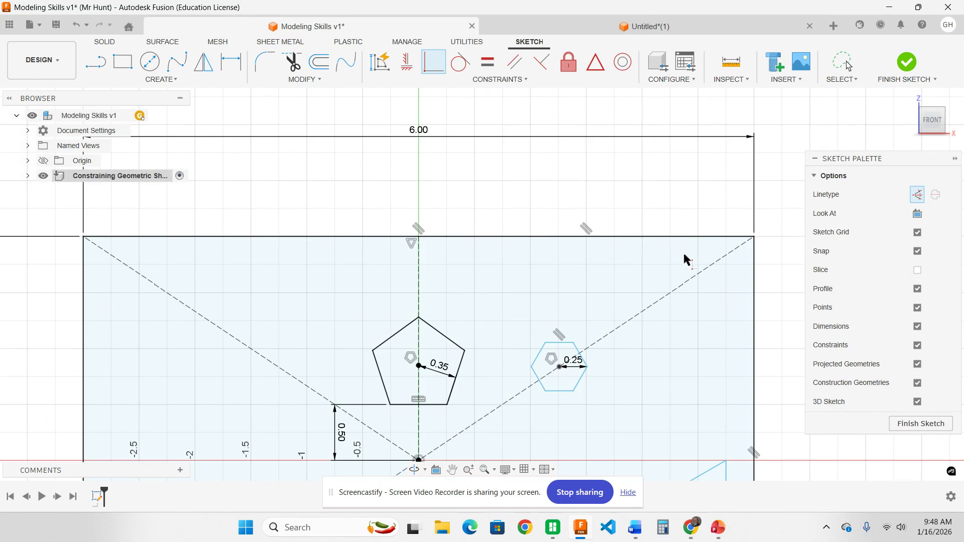
# - Dimension the distance from the rectangle's top edge to the hexagon's center as 0.5 in
pyautogui.click(230, 62)
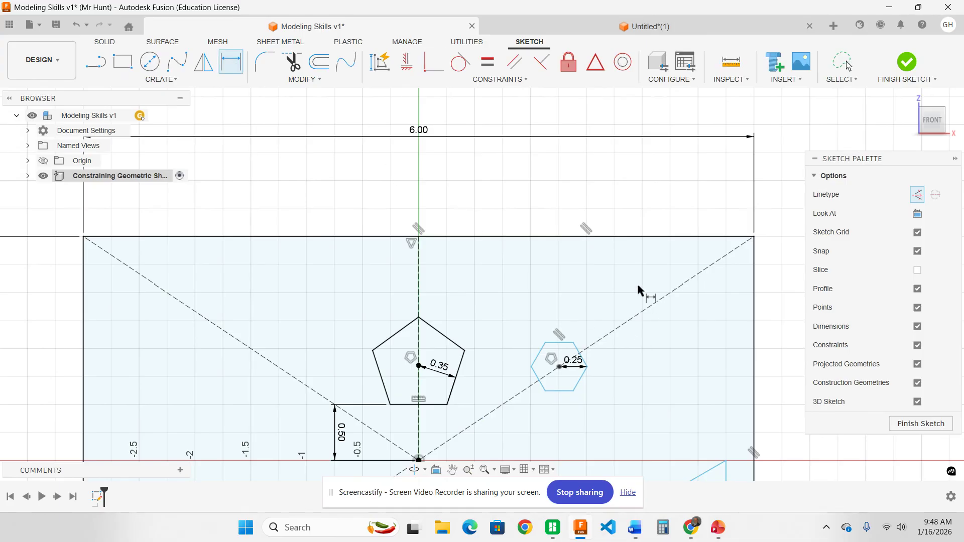
pyautogui.click(629, 237)
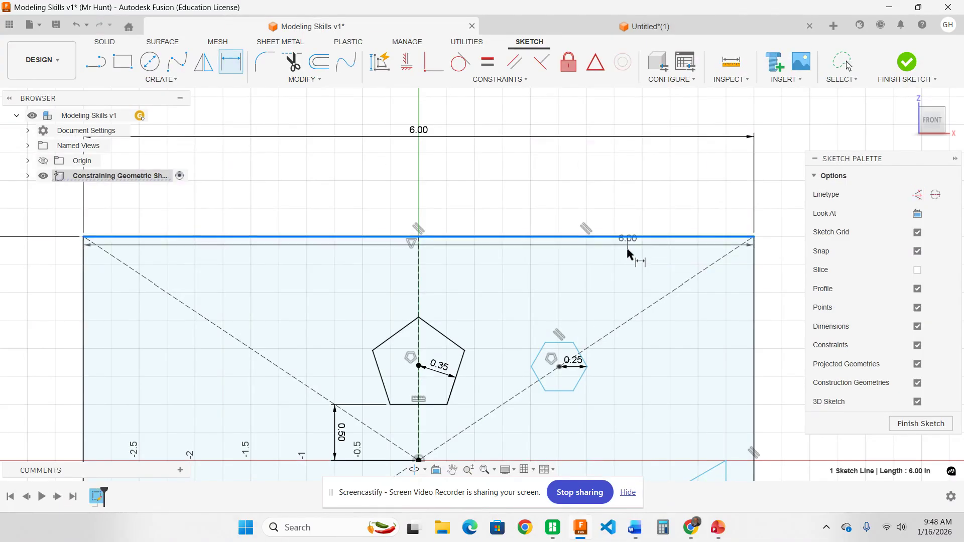
pyautogui.click(560, 367)
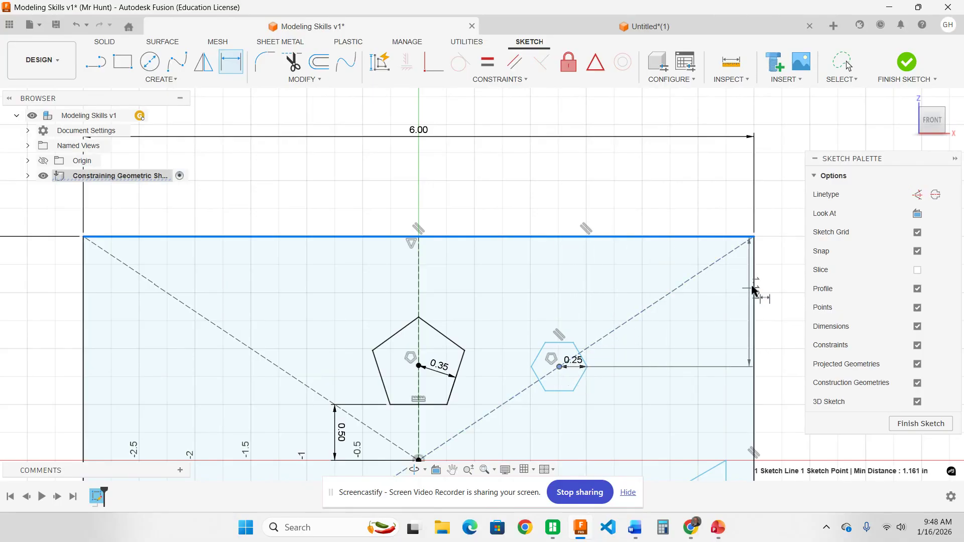
pyautogui.click(783, 299)
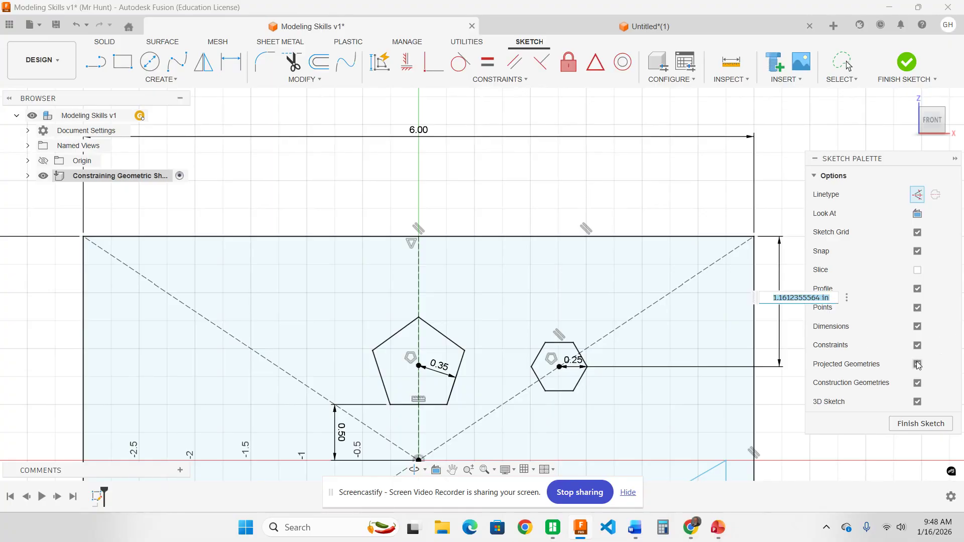
pyautogui.write('0.5')
pyautogui.press('Return')
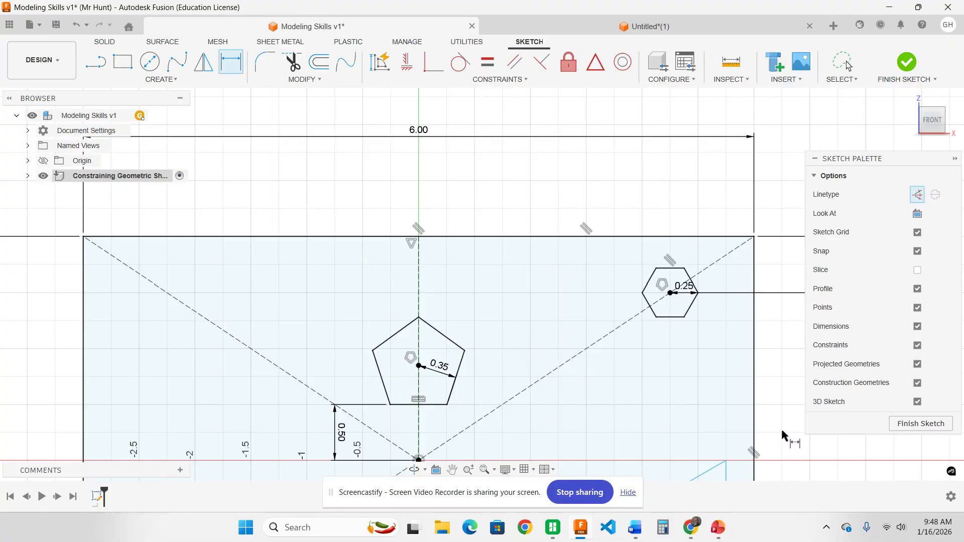
# - Reposition the hexagon's 0.50 vertical dimension closer to the rectangle's right edge
pyautogui.scroll(-5, 739, 402)
pyautogui.press('Escape')
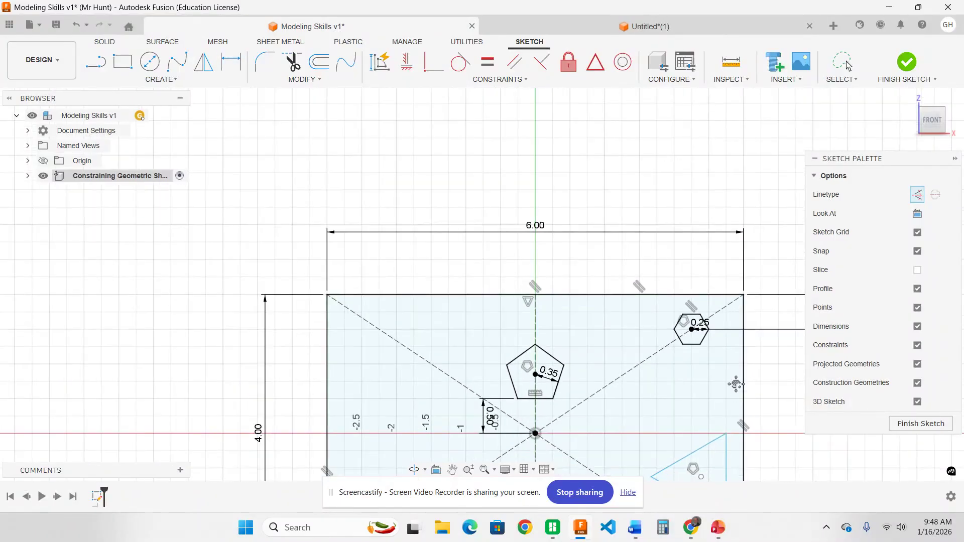
pyautogui.moveTo(733, 389); pyautogui.dragTo(596, 346, button='middle')
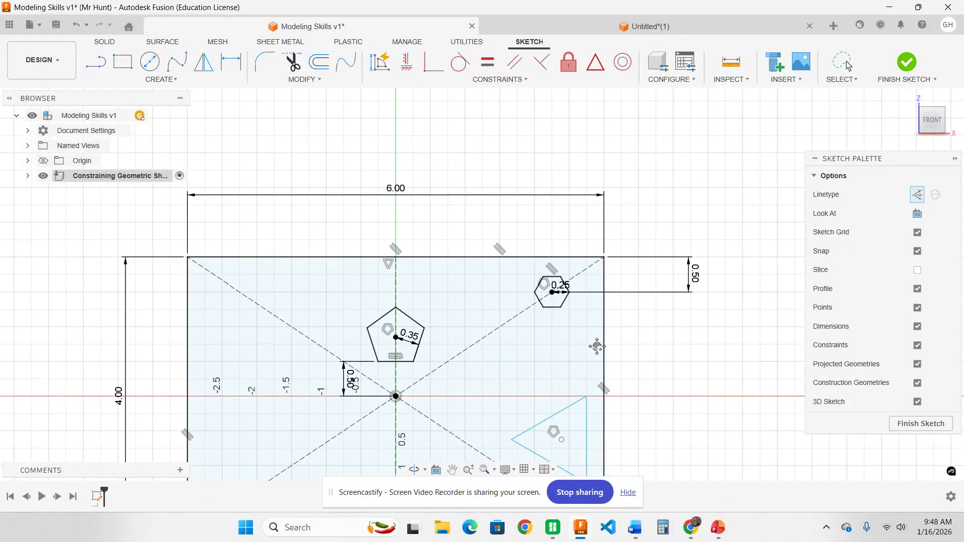
pyautogui.doubleClick(692, 274)
pyautogui.press('Return')
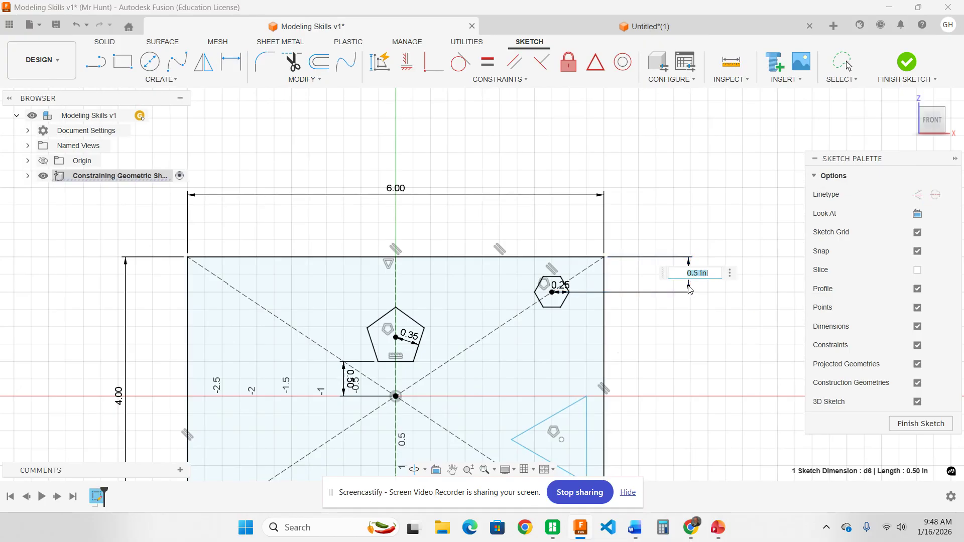
pyautogui.press('d')
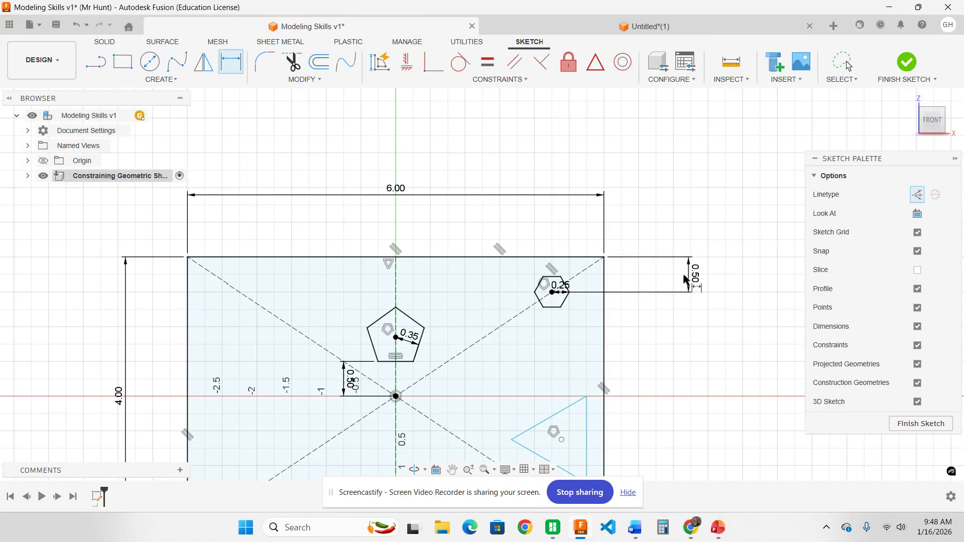
pyautogui.moveTo(692, 279); pyautogui.dragTo(642, 277)
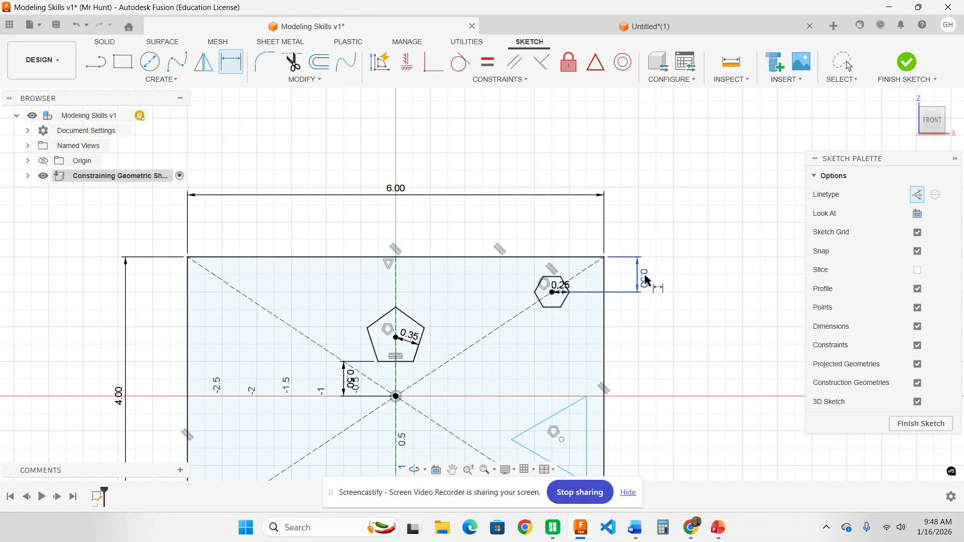
# - Constrain the triangle's lower-right vertex coincident with the rectangle's lower-right corner
pyautogui.scroll(3, 462, 417)
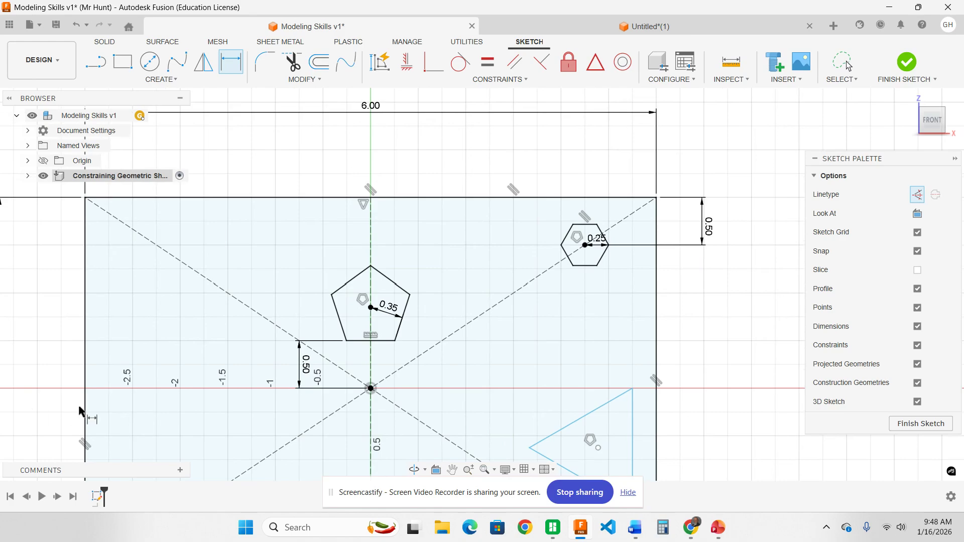
pyautogui.scroll(3, 706, 406)
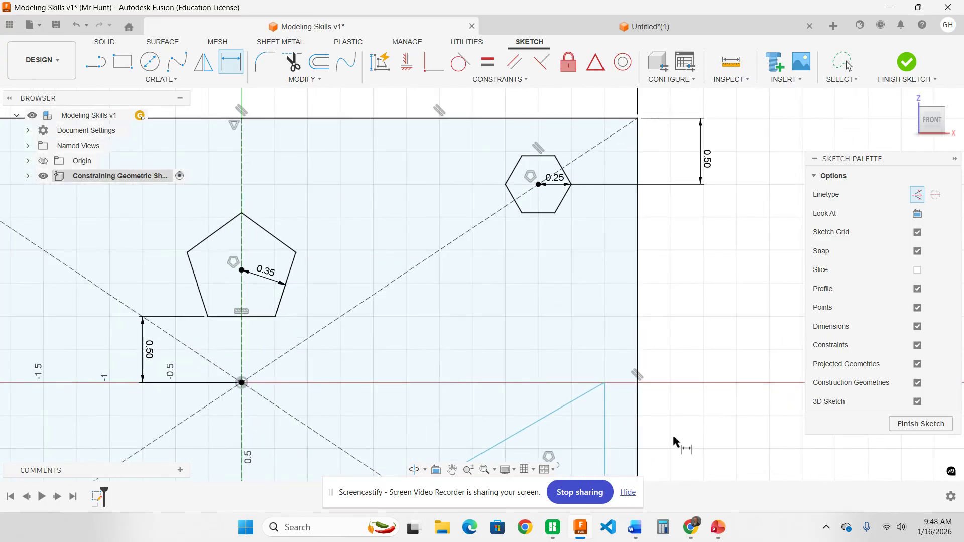
pyautogui.scroll(-2, 673, 433)
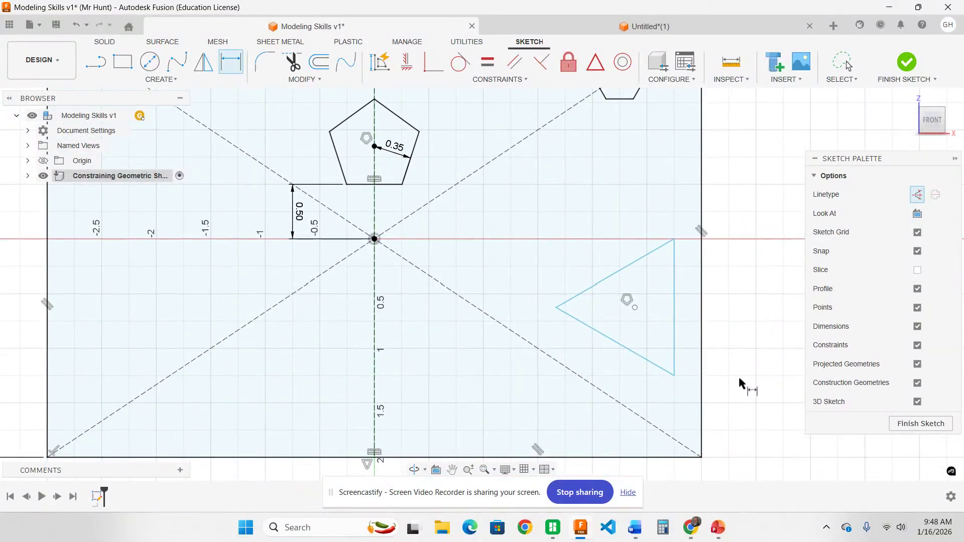
pyautogui.click(432, 68)
pyautogui.click(673, 375)
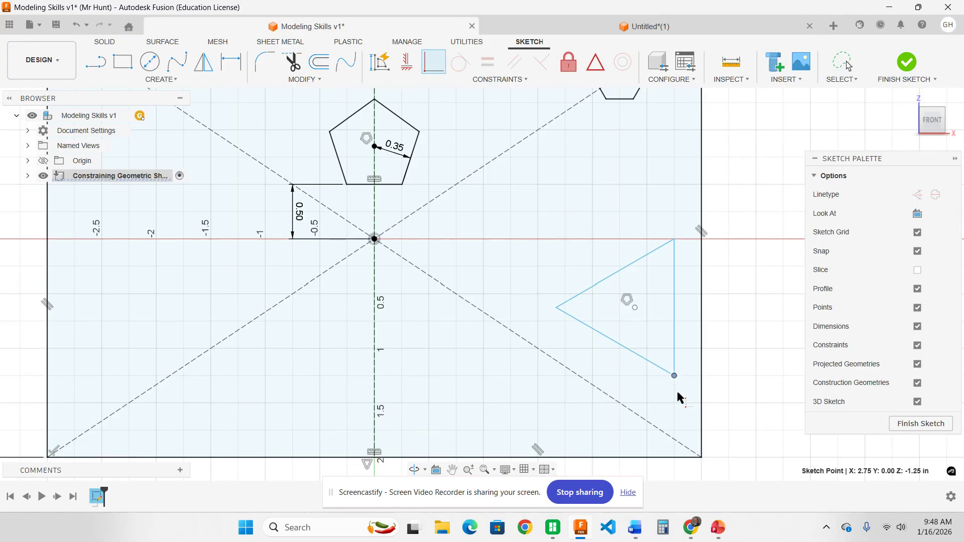
pyautogui.click(702, 457)
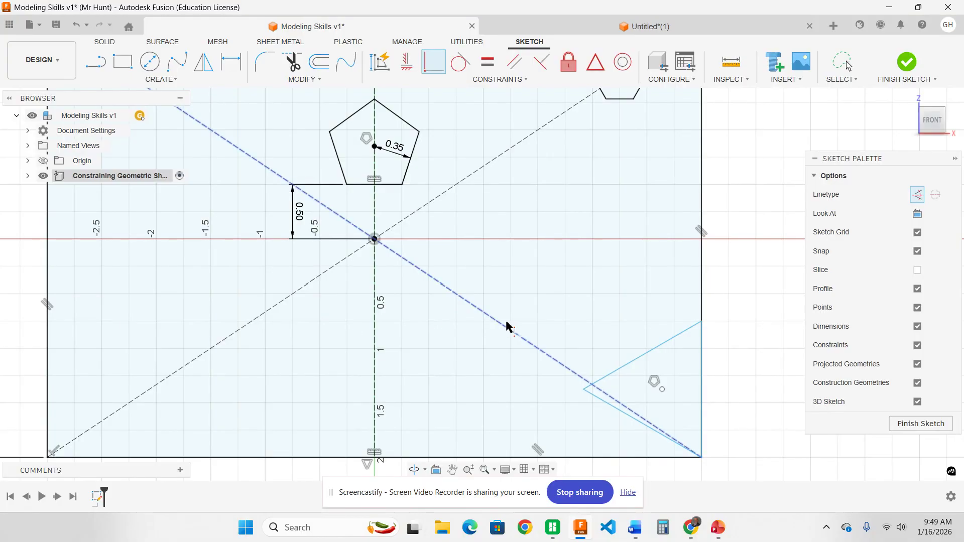
# - Constrain the triangle's center point coincident with the rectangle's falling diagonal
pyautogui.scroll(1, 526, 333)
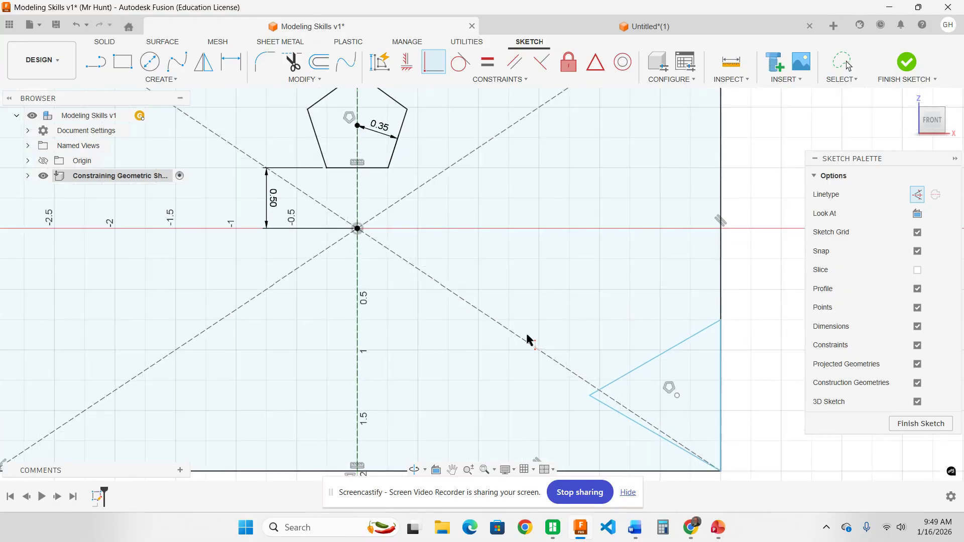
pyautogui.click(677, 396)
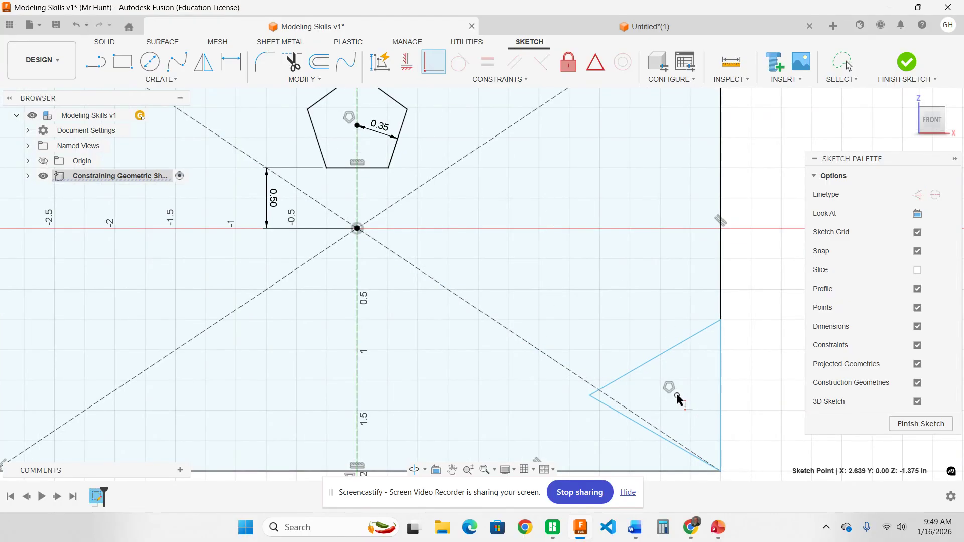
pyautogui.click(660, 432)
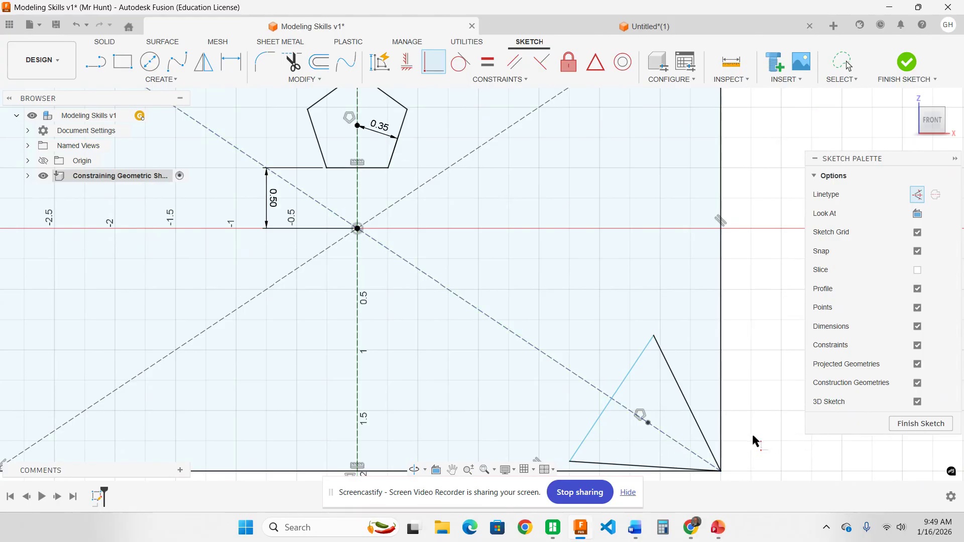
# - Save the design as a new version with the description "User Saved"
pyautogui.scroll(-2, 752, 434)
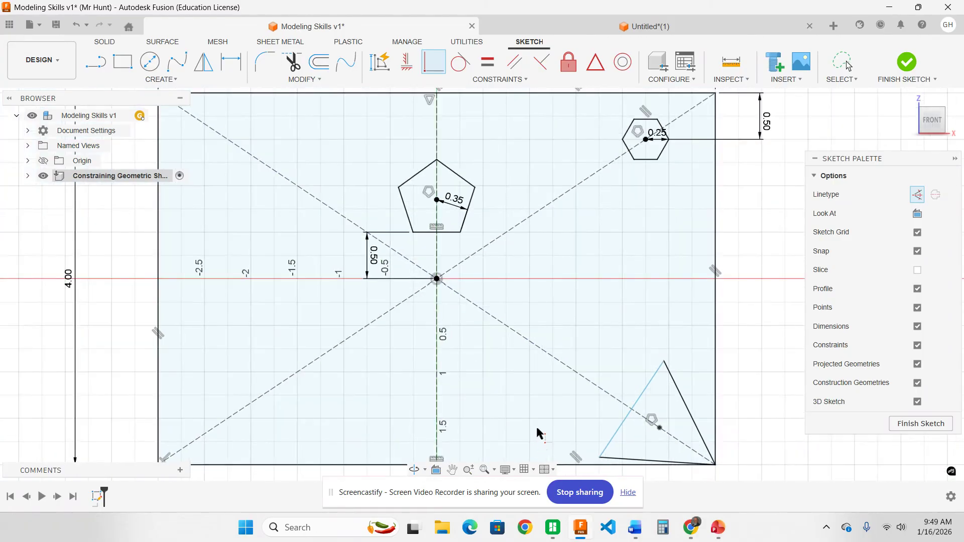
pyautogui.moveTo(536, 425); pyautogui.dragTo(570, 366, button='middle')
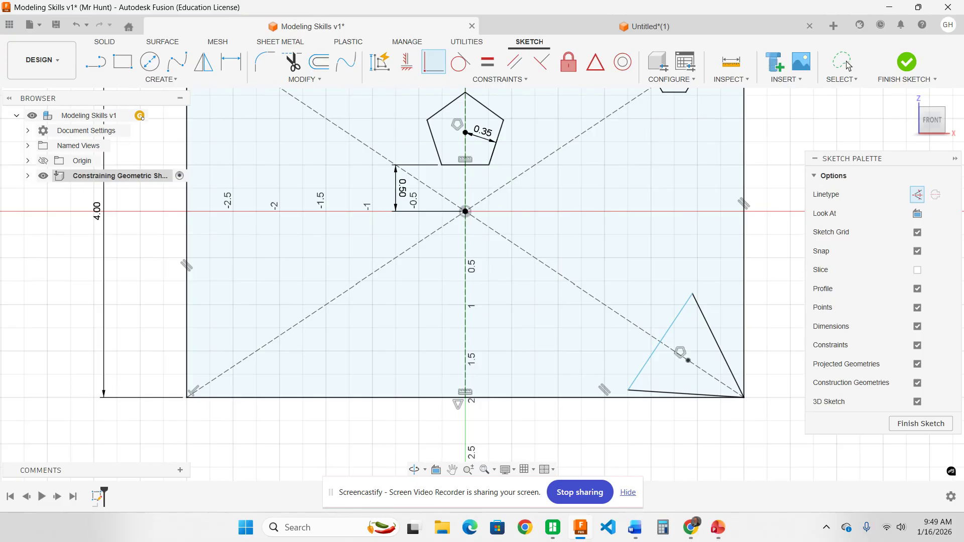
pyautogui.click(32, 27)
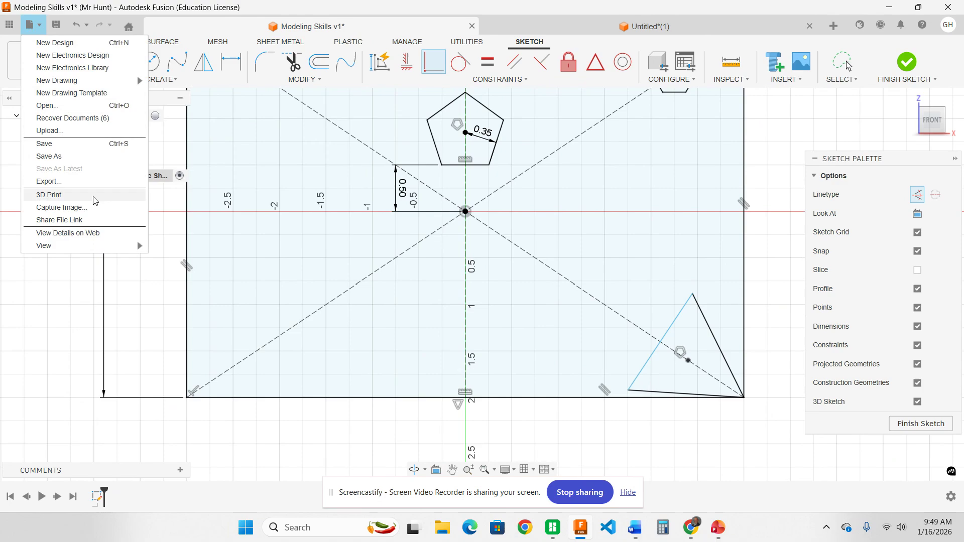
pyautogui.click(69, 145)
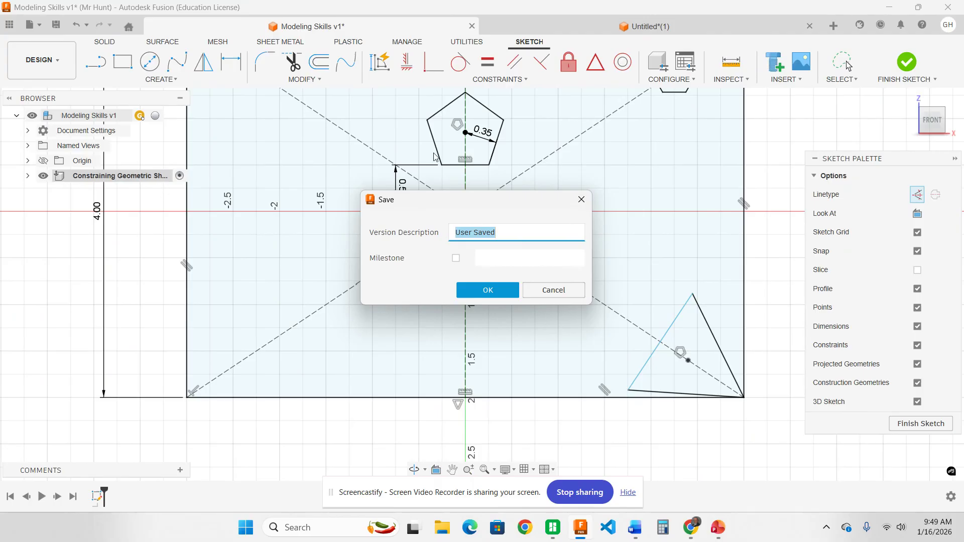
pyautogui.press('Return')
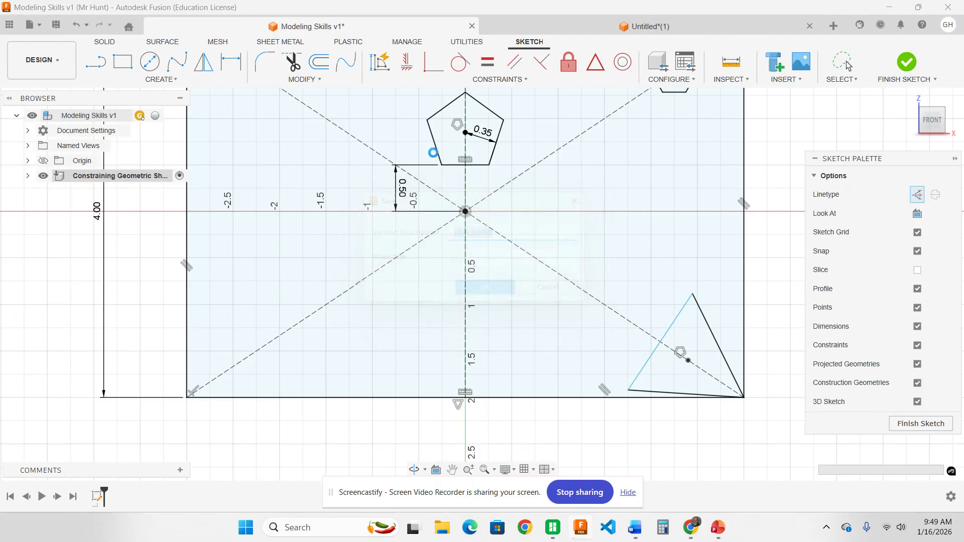